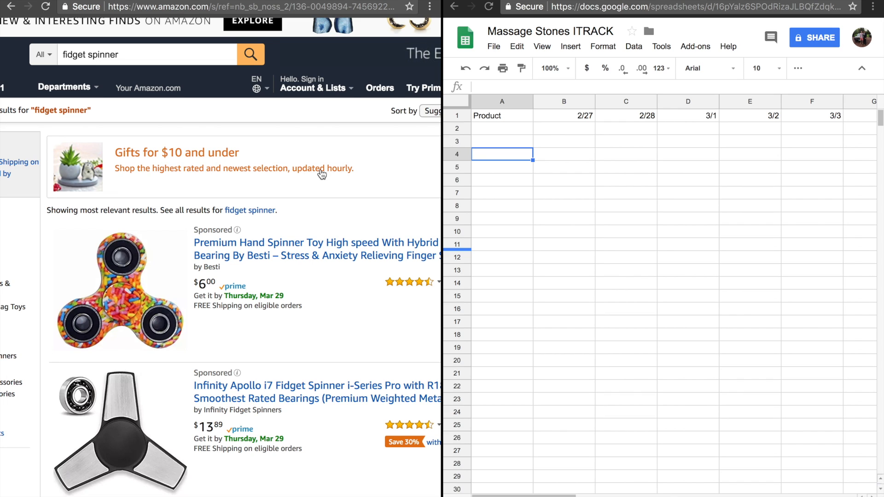
Rename the spreadsheet to ITRACK by removing the words "Massage Stones" from its title
left_click(573, 31)
left_click_drag(573, 31, 468, 38)
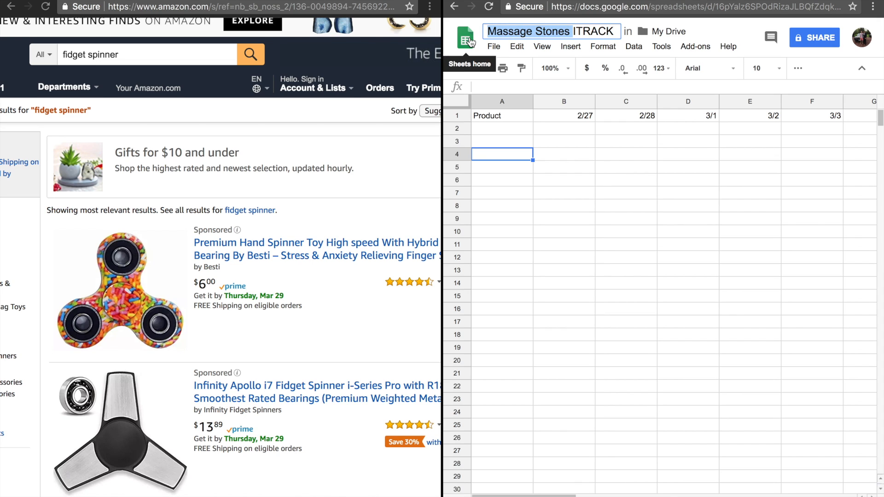
key("BackSpace")
left_click(563, 254)
left_click(496, 126)
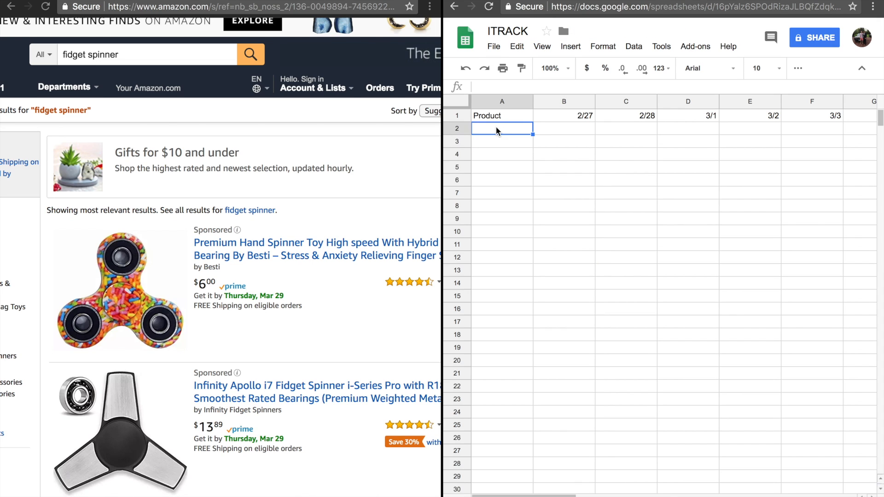
left_click(574, 167)
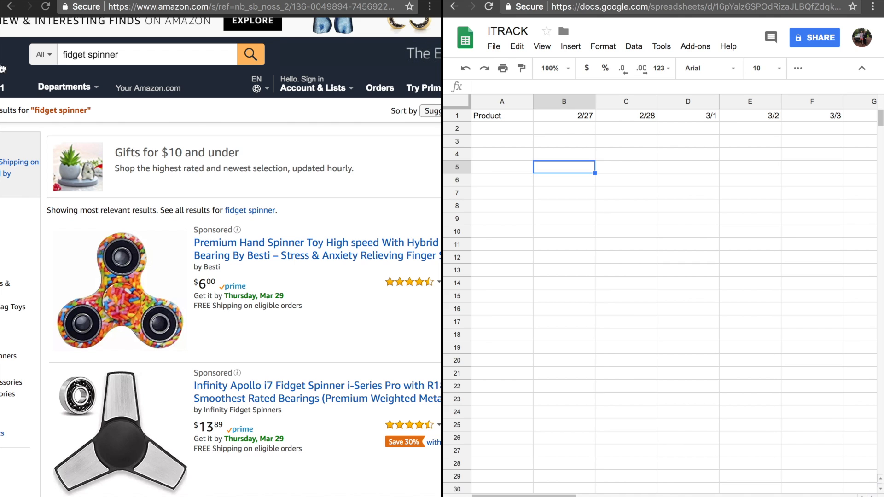
Widen the Amazon window in the split view so more of the search results page fits beside the spreadsheet
scroll(199, 142, "left", 4)
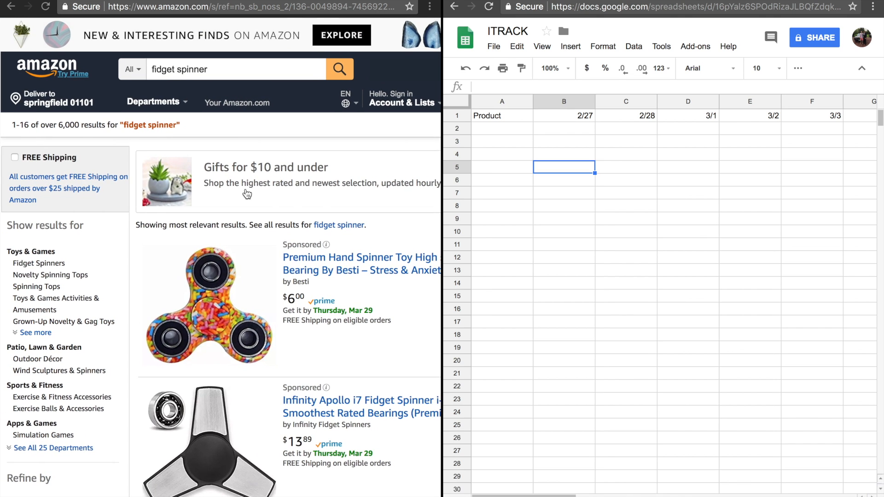
left_click_drag(442, 248, 582, 248)
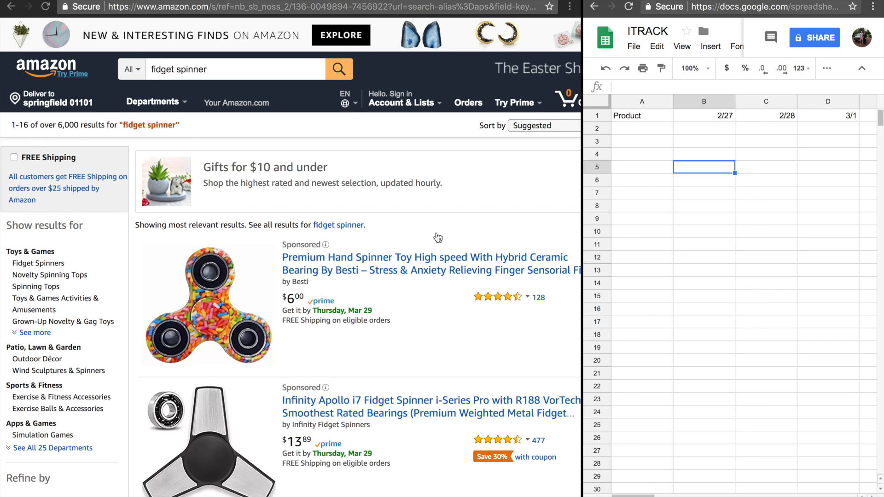
scroll(444, 231, "right", 2)
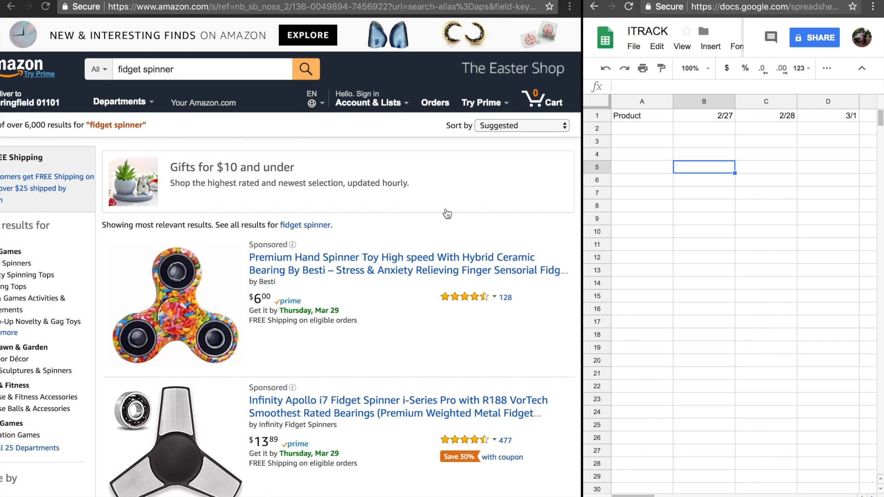
scroll(446, 211, "left", 2)
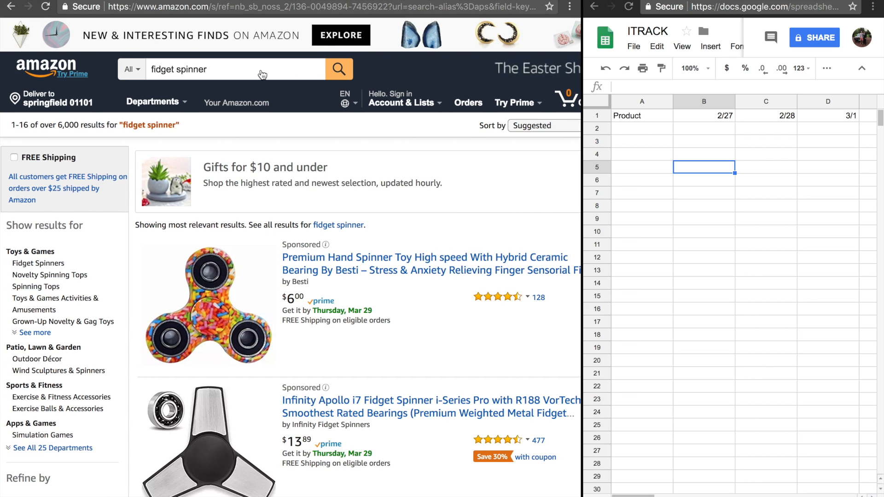
Run the Amazon search for "fidget spinner" again and look over the first results
left_click(208, 70)
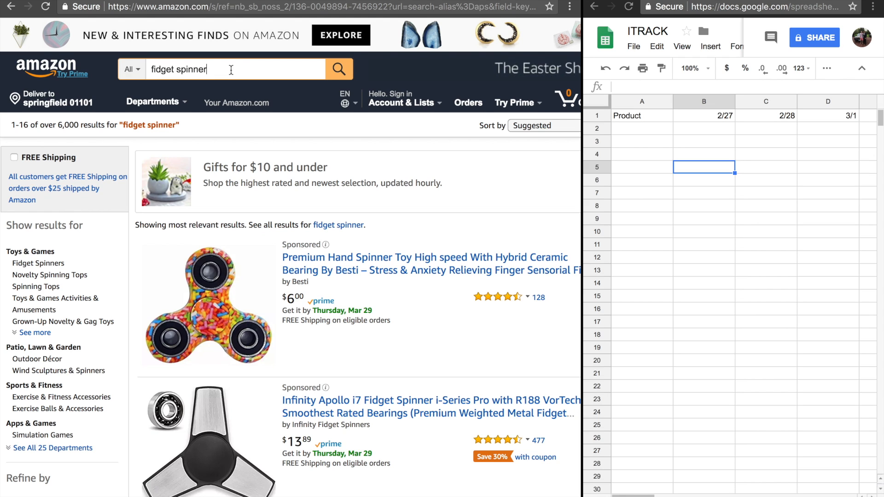
key("Return")
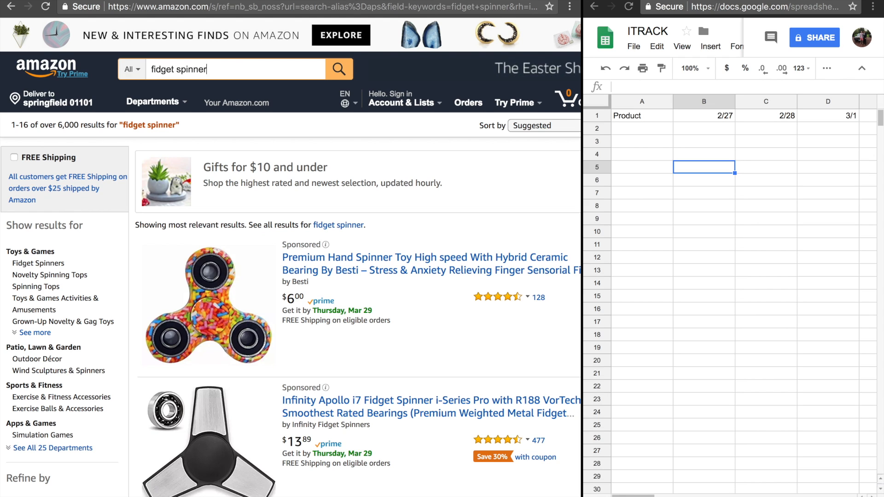
scroll(433, 218, "down", 2)
scroll(433, 217, "right", 2)
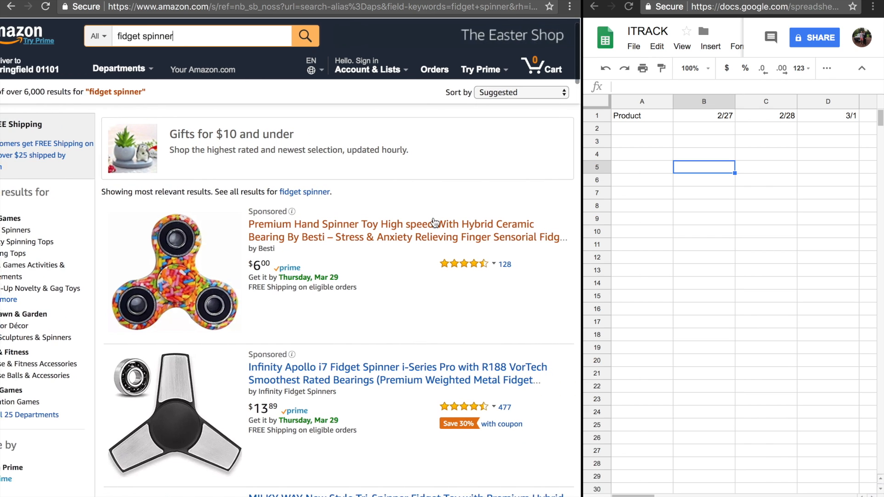
scroll(433, 217, "down", 3)
scroll(404, 253, "up", 3)
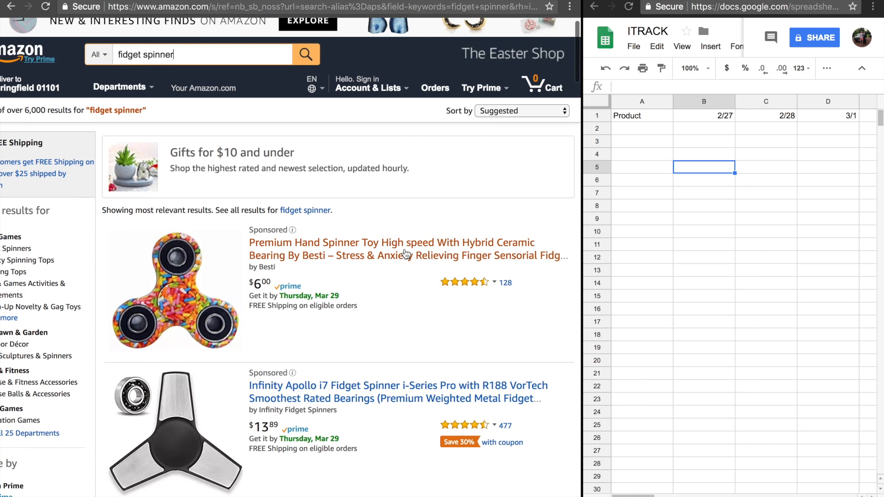
Add the MILKY WAY New Style Tri-Spinner Fidget Toy, Galaxy, to the cart, check its star rating, and return to the search results
scroll(404, 254, "down", 6)
scroll(404, 250, "down", 5)
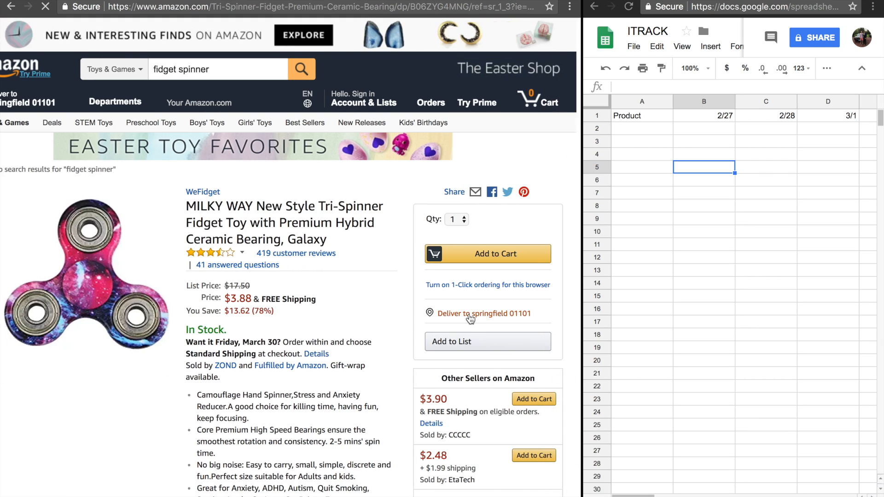
left_click(478, 237)
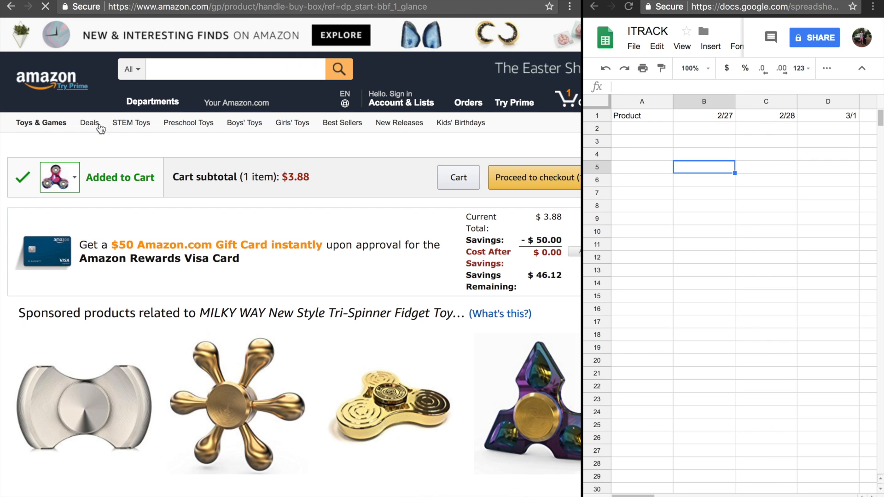
left_click(10, 6)
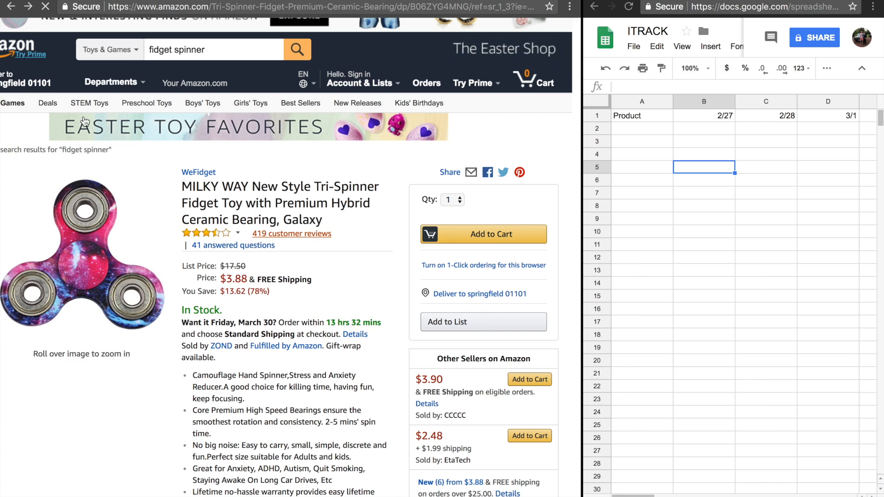
left_click(199, 235)
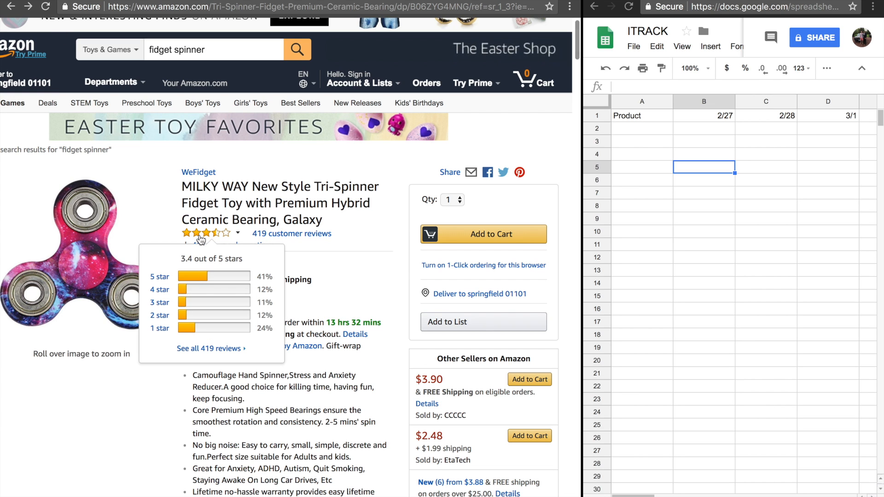
left_click(11, 6)
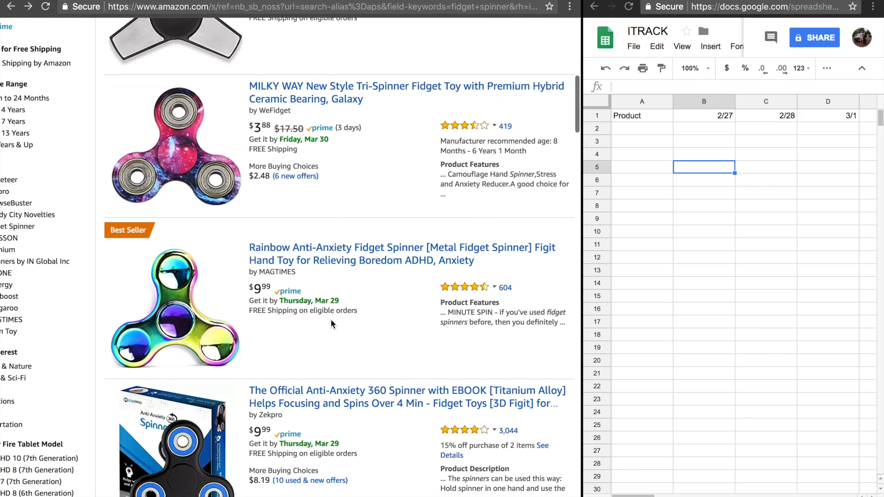
Add the MAGTIMES Rainbow Anti-Anxiety Fidget Spinner to the cart and return to the search results
left_click(348, 270)
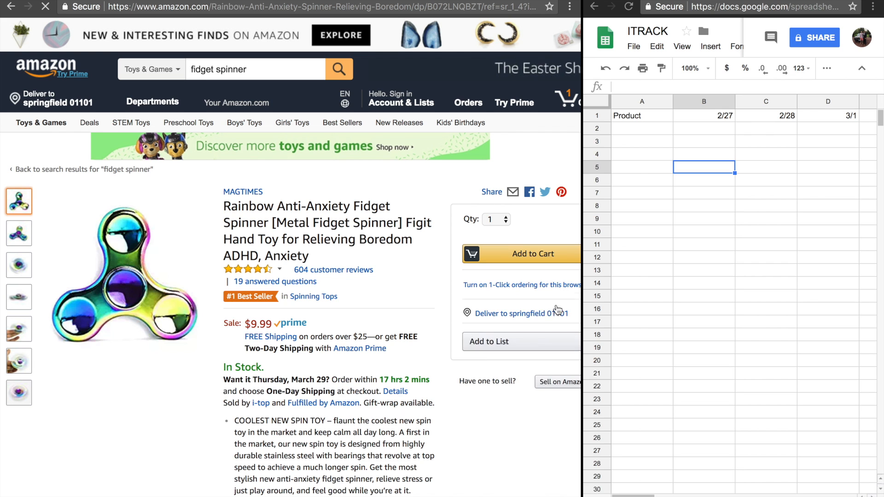
left_click(529, 277)
left_click(12, 7)
left_click(11, 7)
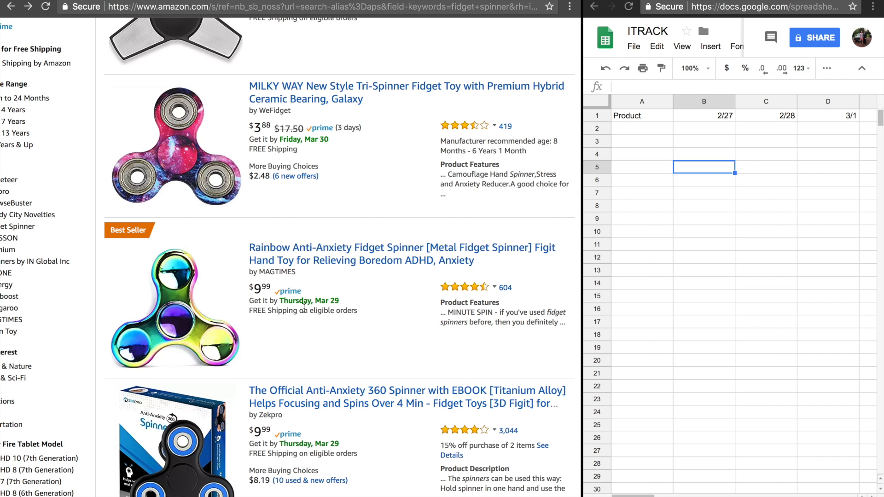
Add the Zekpro Official Anti-Anxiety 360 Spinner with EBOOK to the cart and return to the search results
scroll(322, 325, "down", 2)
scroll(322, 325, "up", 5)
scroll(321, 325, "down", 5)
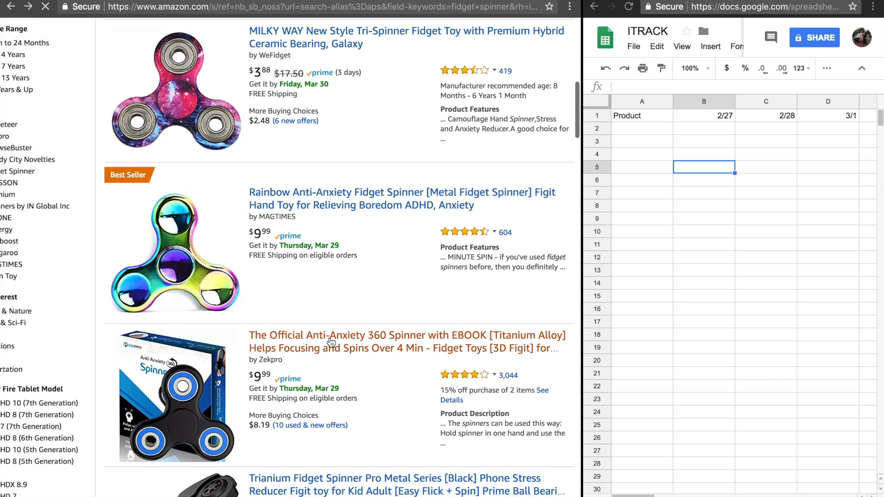
left_click(330, 342)
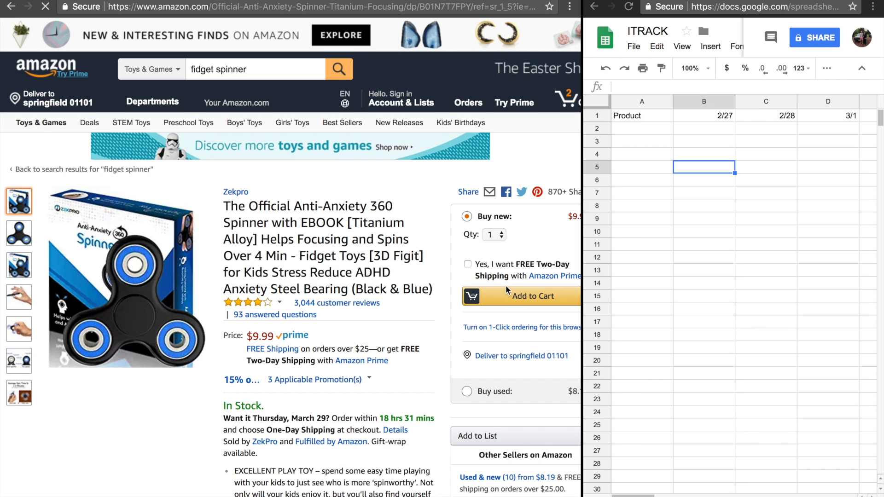
left_click(512, 298)
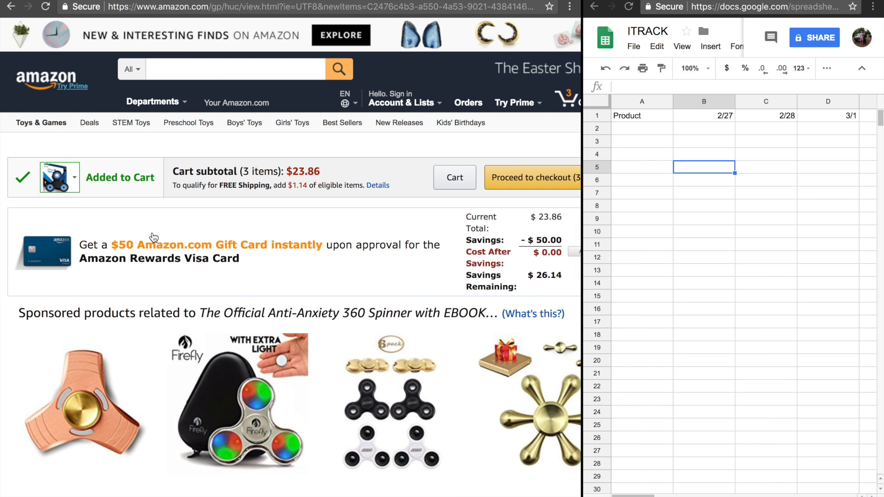
left_click(11, 7)
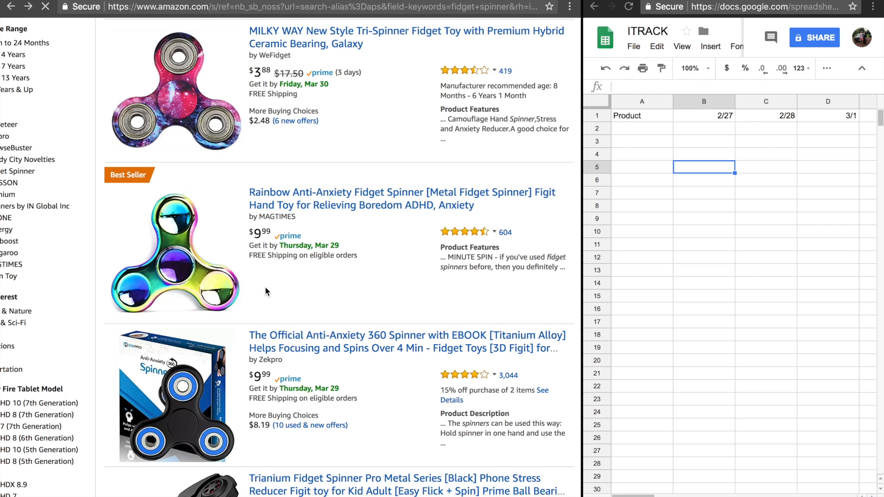
Add the black Trianium Fidget Spinner Pro Metal Series to the cart and return to the search results
scroll(264, 286, "down", 5)
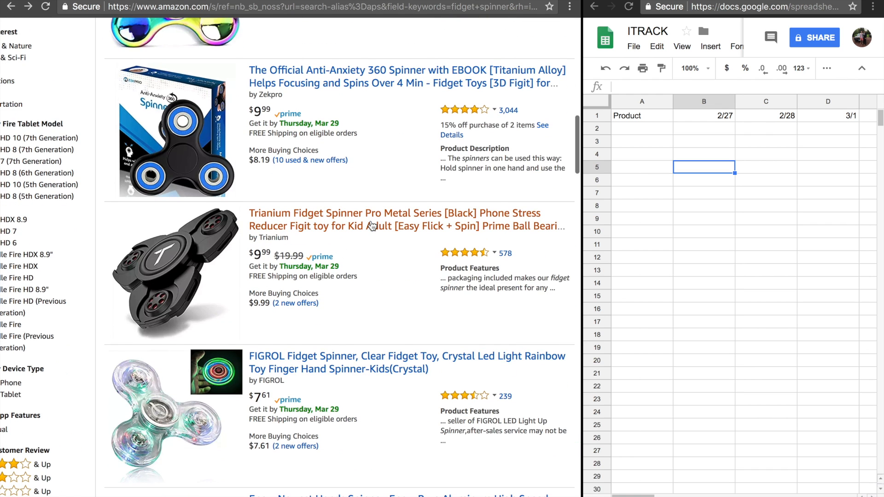
left_click(372, 225)
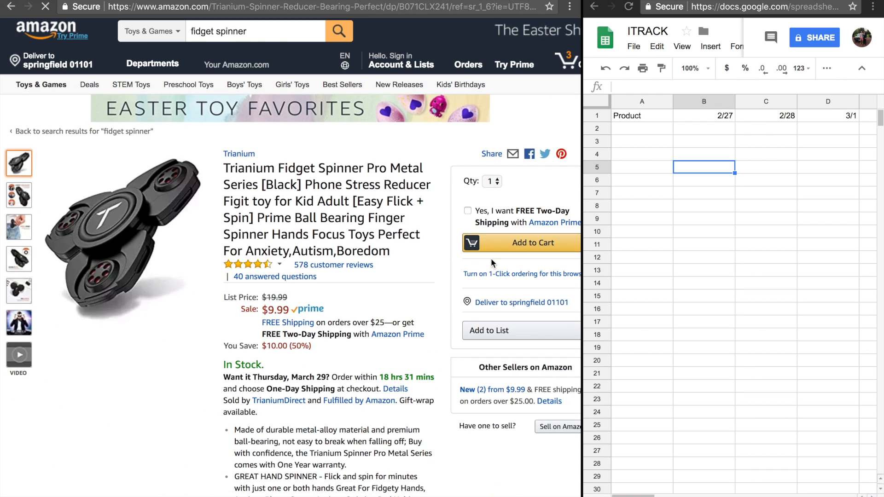
left_click(522, 242)
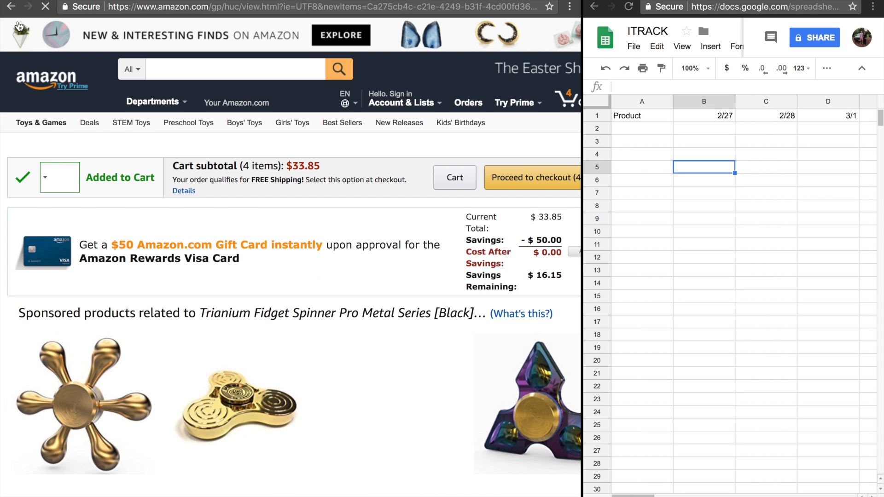
left_click(16, 8)
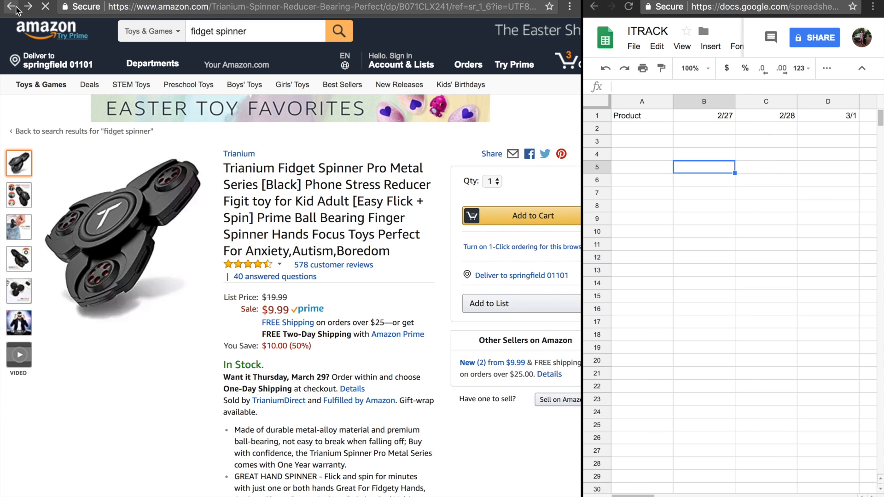
Add the FIGROL Crystal Led Light Rainbow fidget spinner to the cart and open the shopping cart
left_click(353, 295)
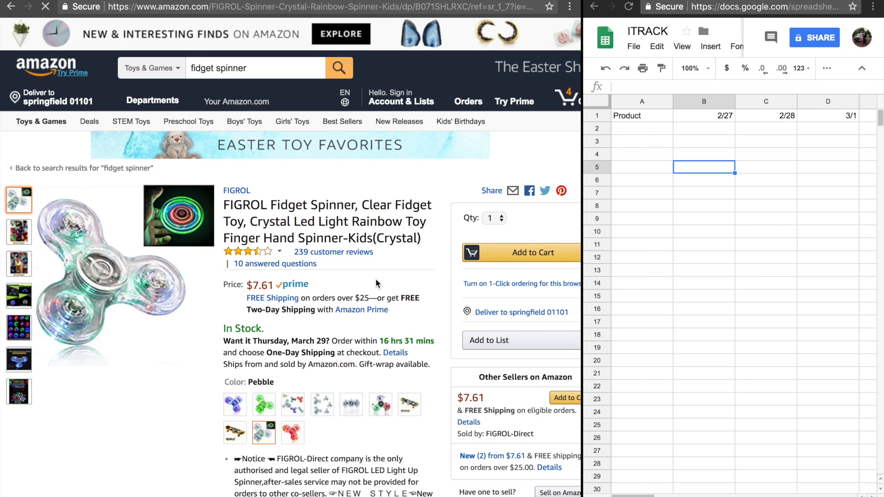
scroll(375, 282, "down", 2)
left_click(515, 221)
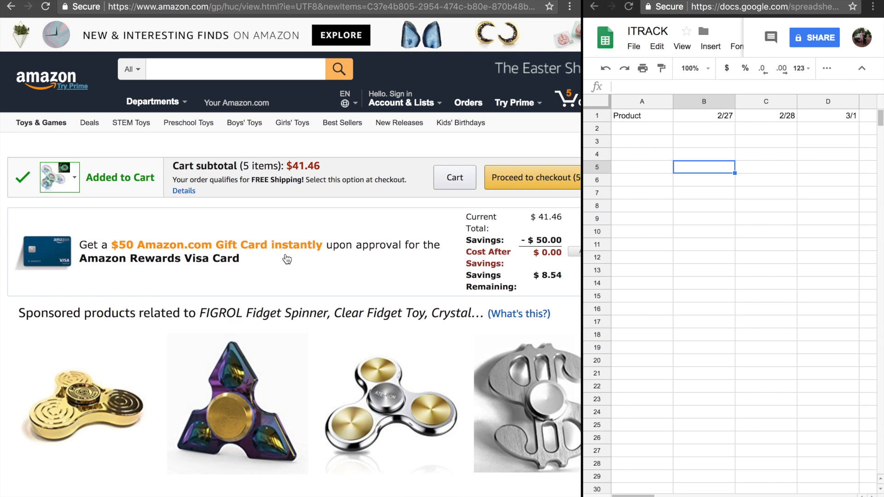
scroll(407, 199, "right", 2)
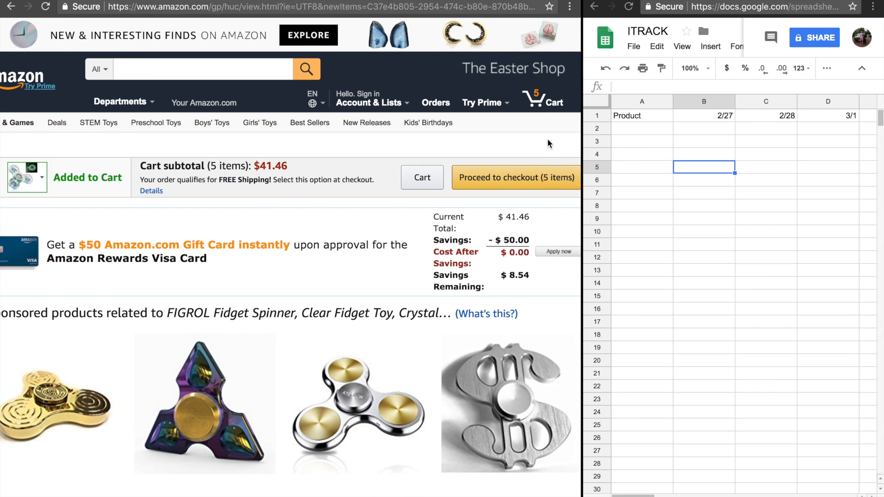
left_click(545, 102)
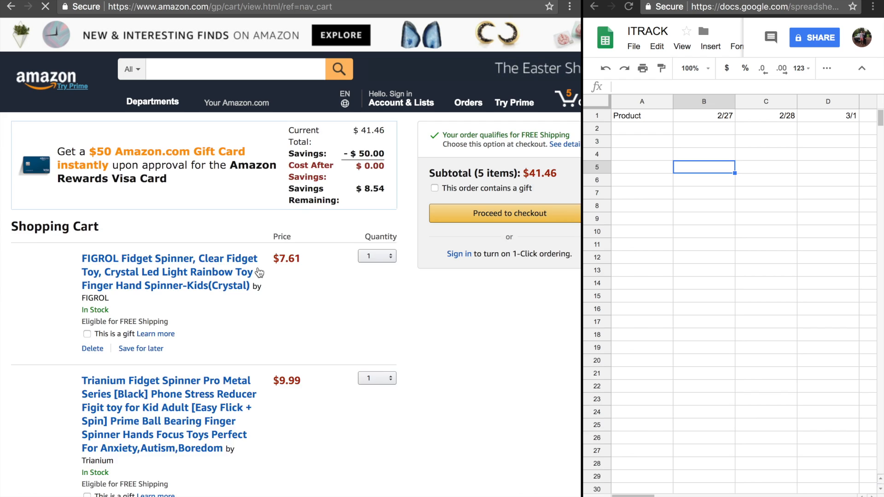
Review the fidget spinners in the shopping cart, checking each item's price and quantity
scroll(277, 324, "down", 6)
scroll(277, 325, "down", 5)
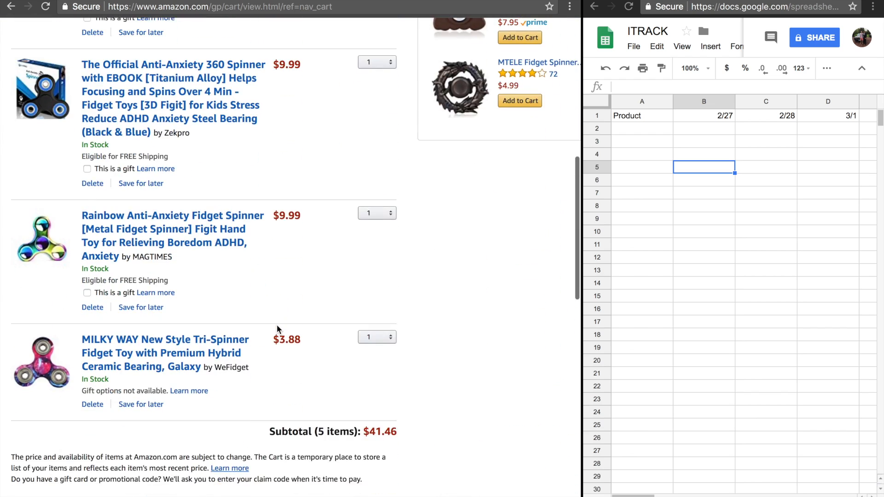
scroll(277, 325, "up", 1)
scroll(277, 324, "up", 6)
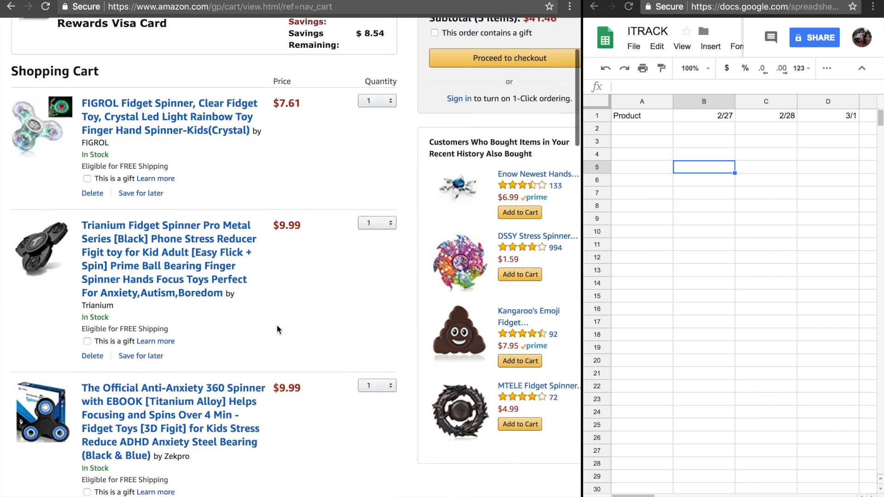
scroll(277, 324, "down", 5)
scroll(277, 325, "down", 4)
scroll(277, 325, "up", 7)
scroll(277, 325, "down", 3)
scroll(278, 326, "up", 6)
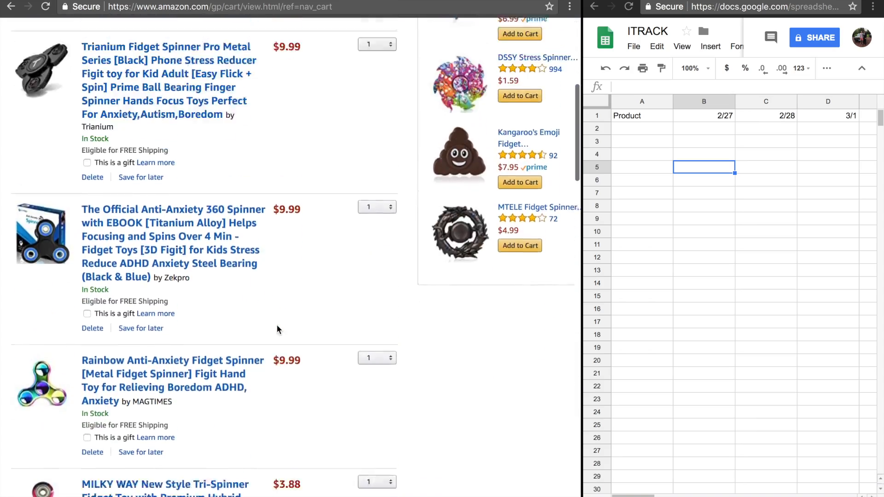
scroll(277, 325, "down", 5)
scroll(277, 326, "up", 5)
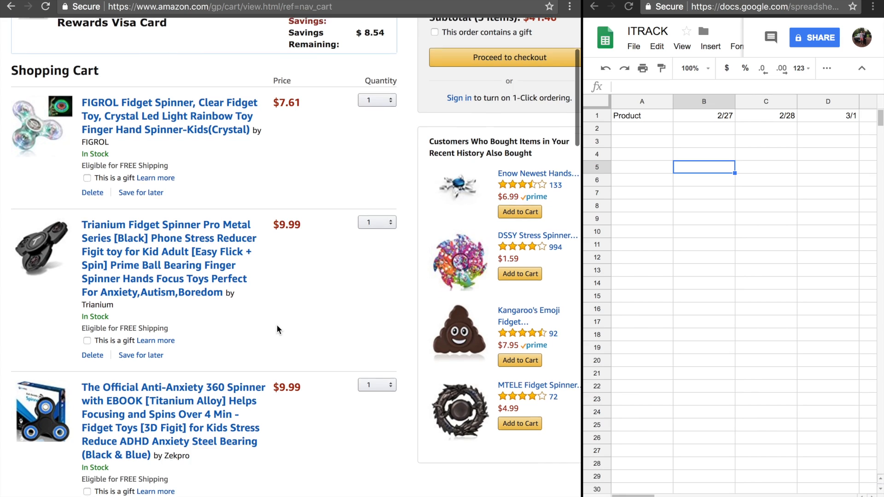
scroll(277, 327, "up", 1)
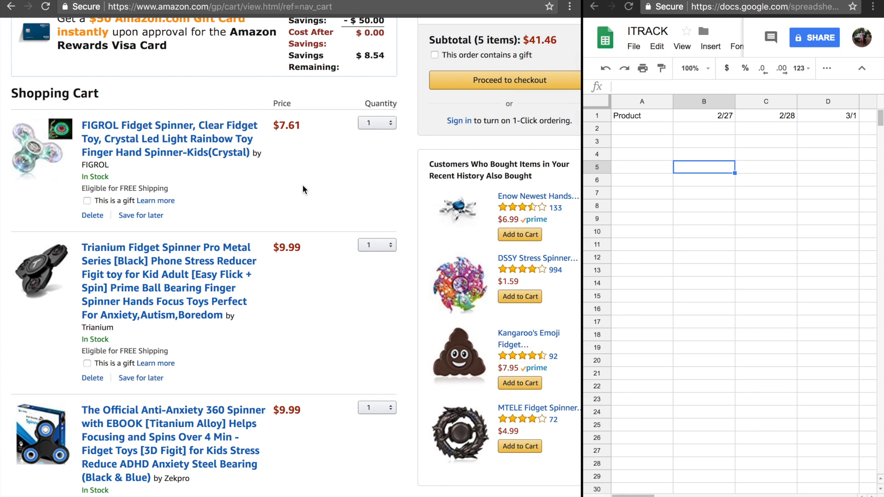
left_click(713, 219)
left_click(758, 177)
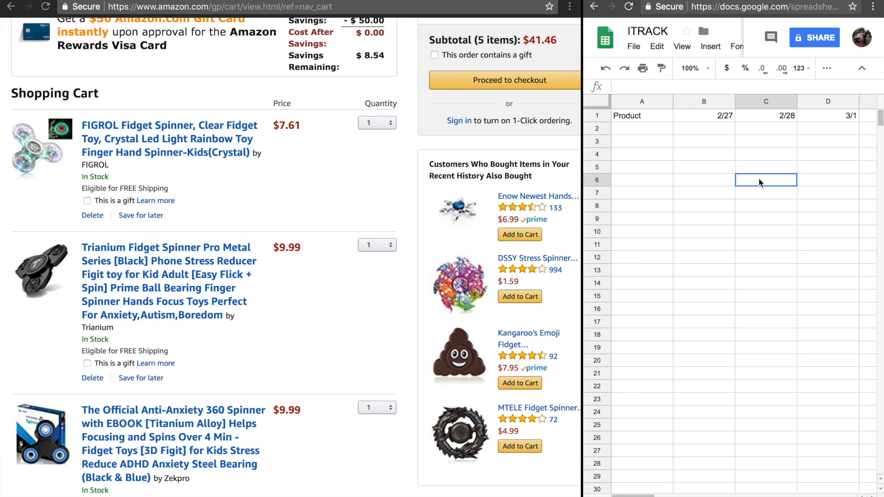
left_click_drag(635, 127, 807, 244)
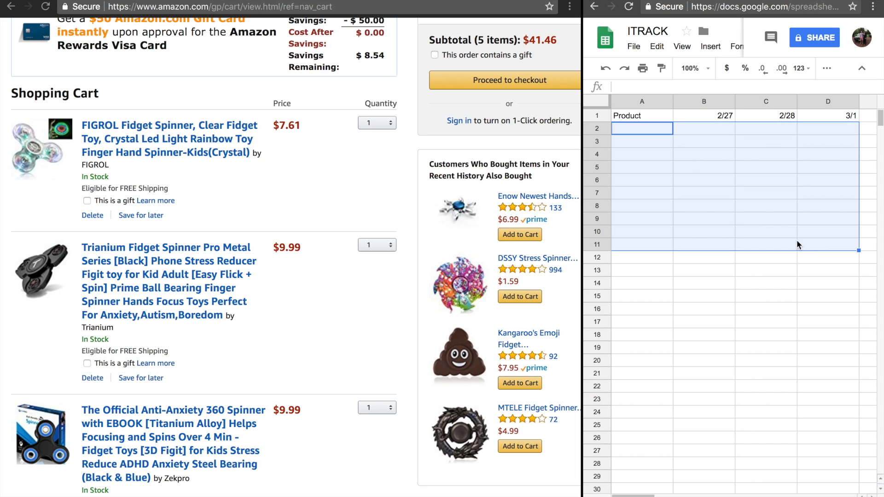
left_click(685, 168)
scroll(685, 168, "right", 8)
scroll(685, 168, "left", 8)
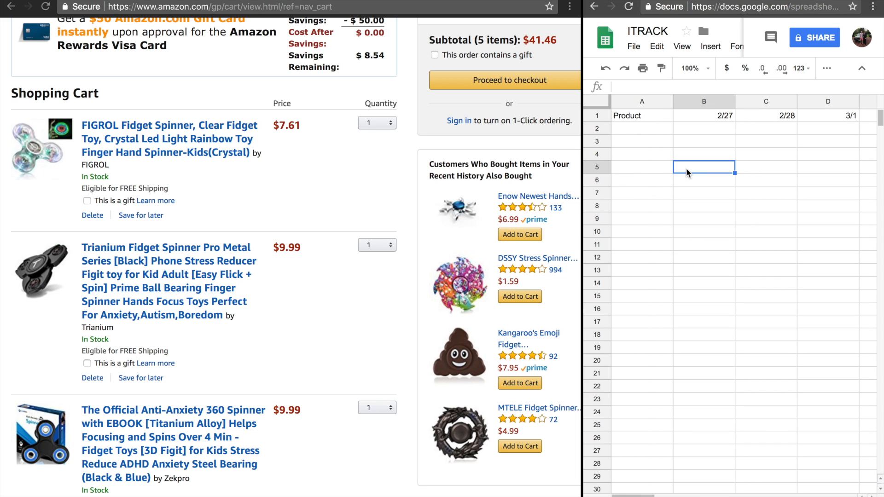
Copy the FIGROL spinner's title from the cart and enter it as plain text in cell A2
left_click(628, 129)
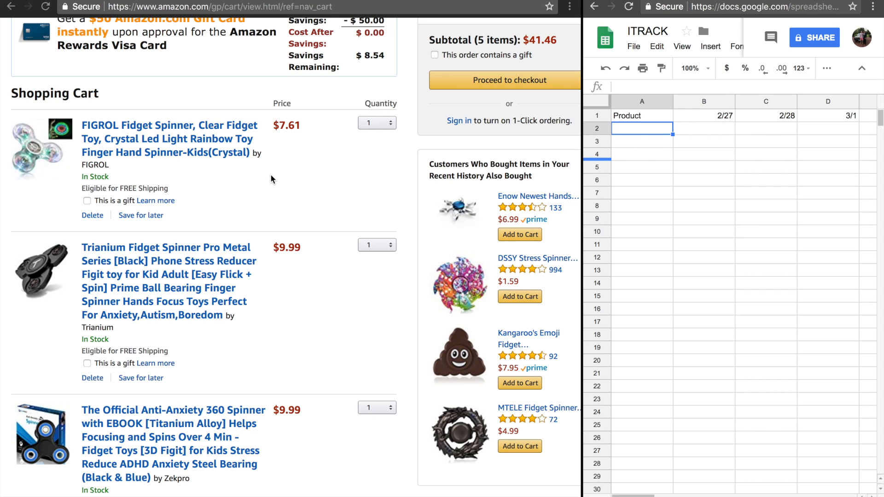
left_click(225, 173)
right_click(180, 138)
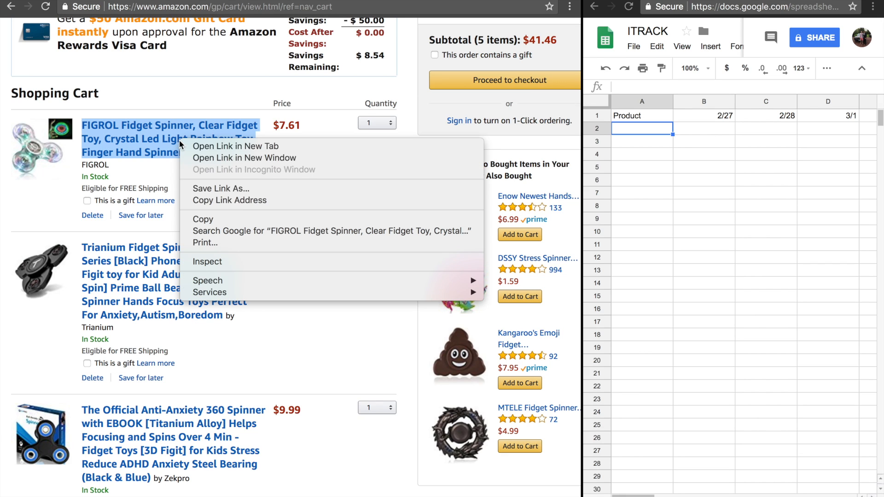
left_click(239, 220)
double_click(632, 128)
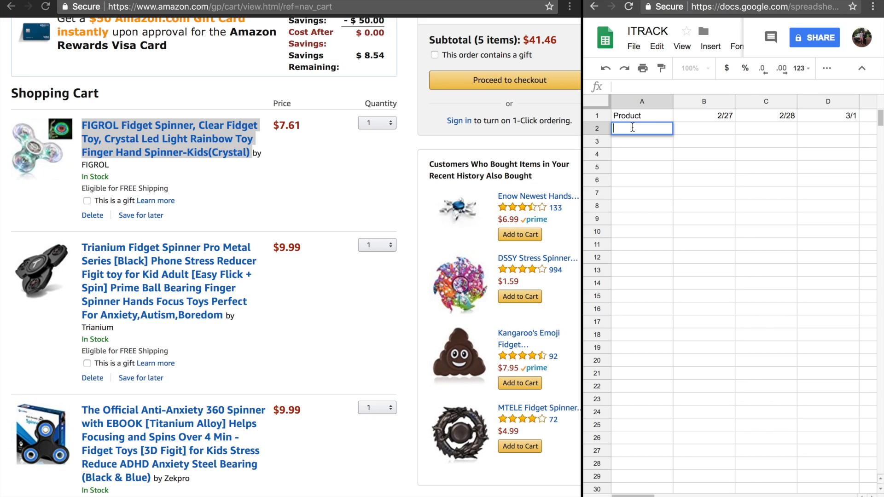
key("ctrl+v")
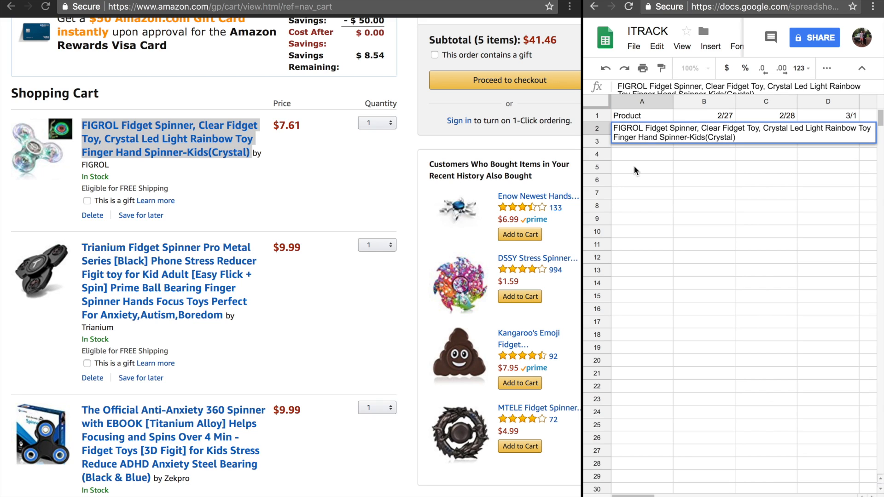
key("Return")
Check the FIGROL title in cell A2 for a product link, and undo its plain-text entry
left_click(658, 131)
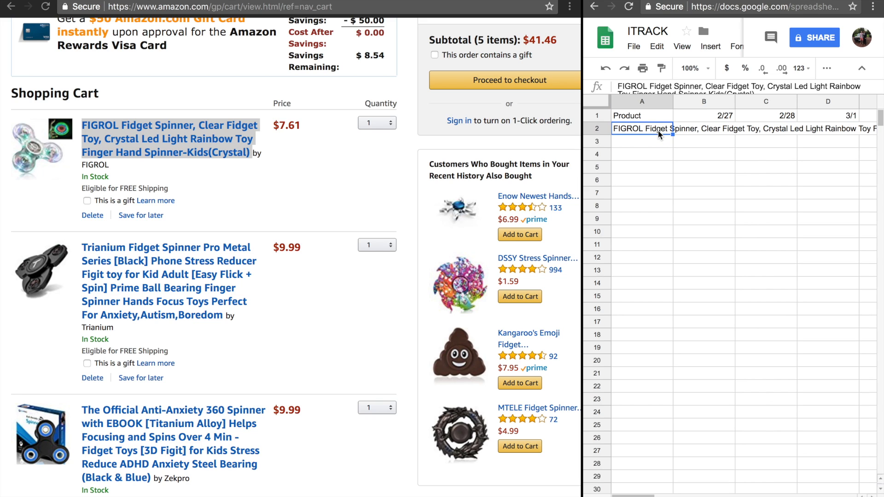
double_click(658, 131)
key("Return")
left_click(703, 132)
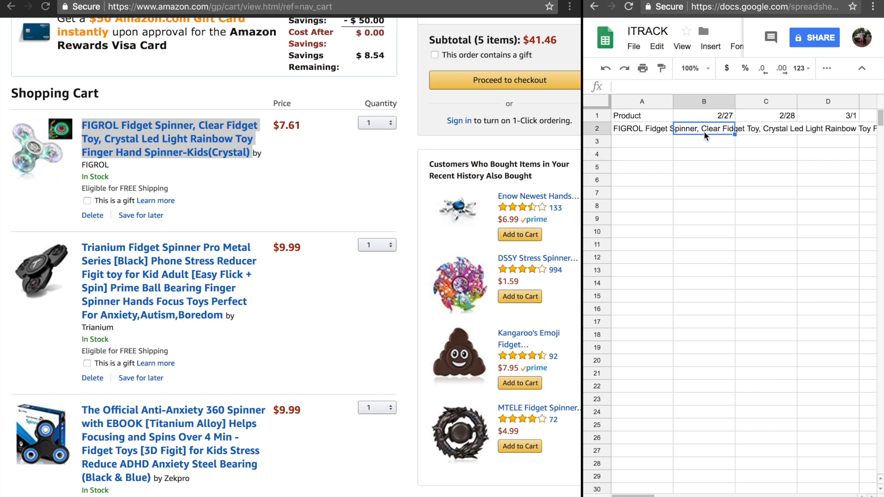
double_click(650, 130)
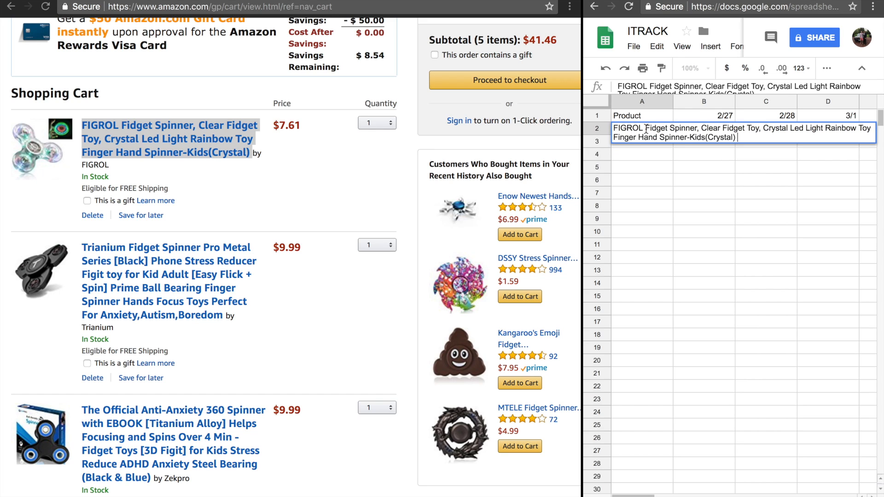
left_click(651, 166)
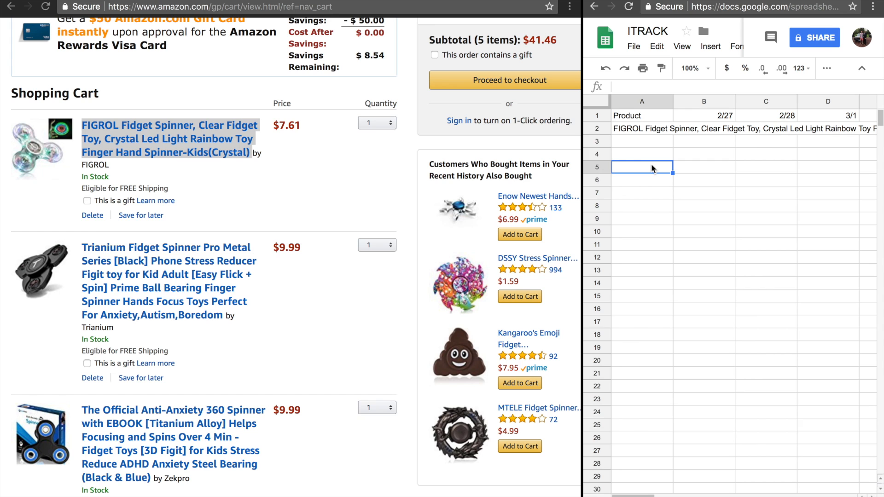
key("ctrl+z")
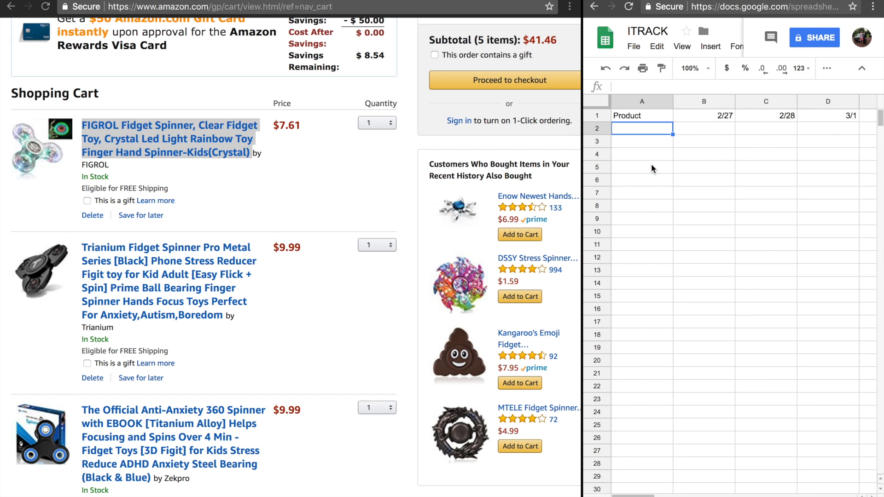
left_click(261, 194)
left_click(17, 9)
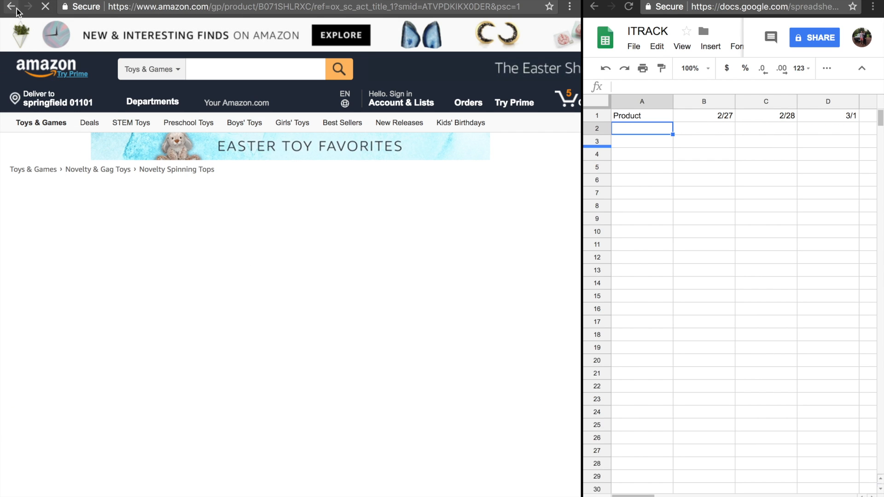
left_click(17, 9)
Copy the FIGROL spinner's title from the cart and paste it as a linked title into cell A2
right_click(181, 137)
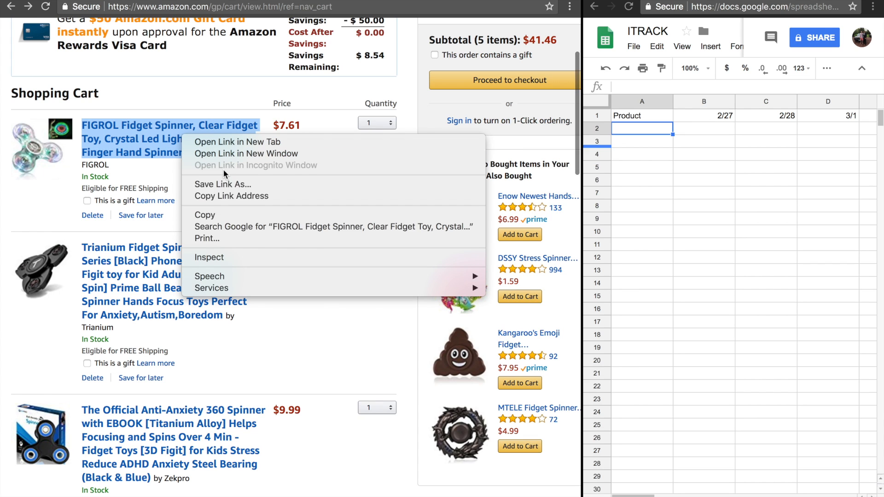
left_click(206, 215)
left_click(624, 132)
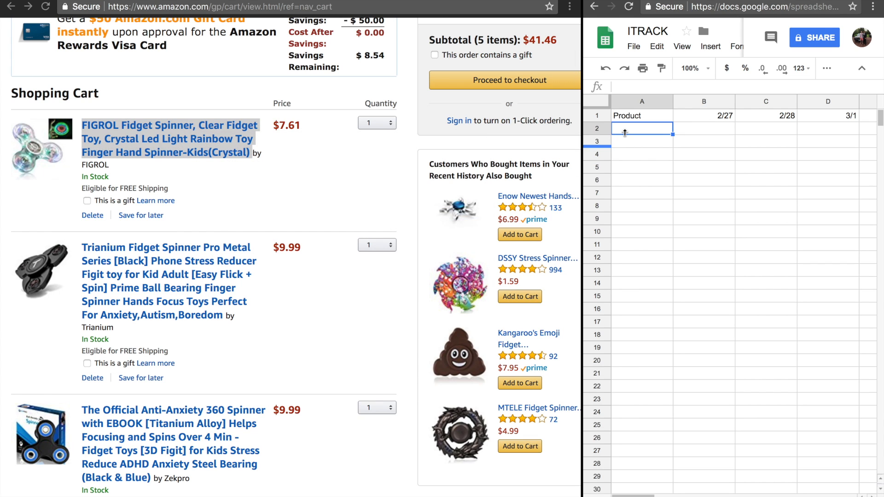
key("ctrl+v")
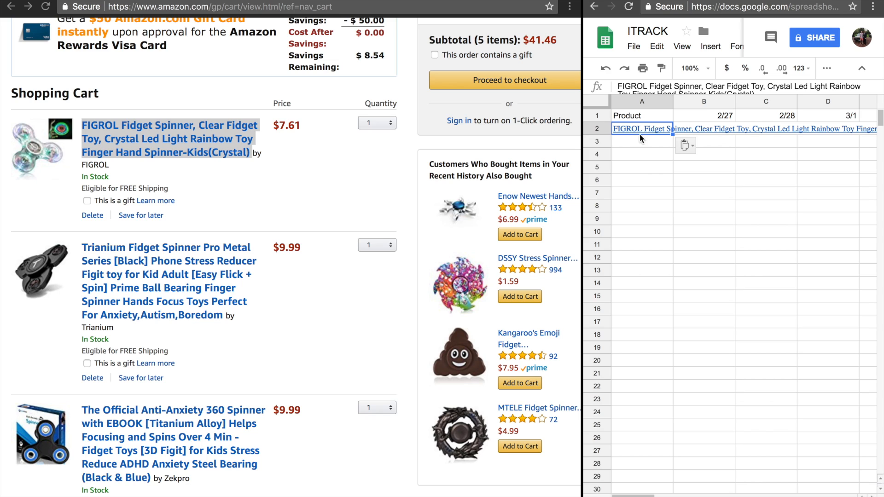
key("Return")
left_click(657, 183)
left_click(646, 141)
left_click(699, 126)
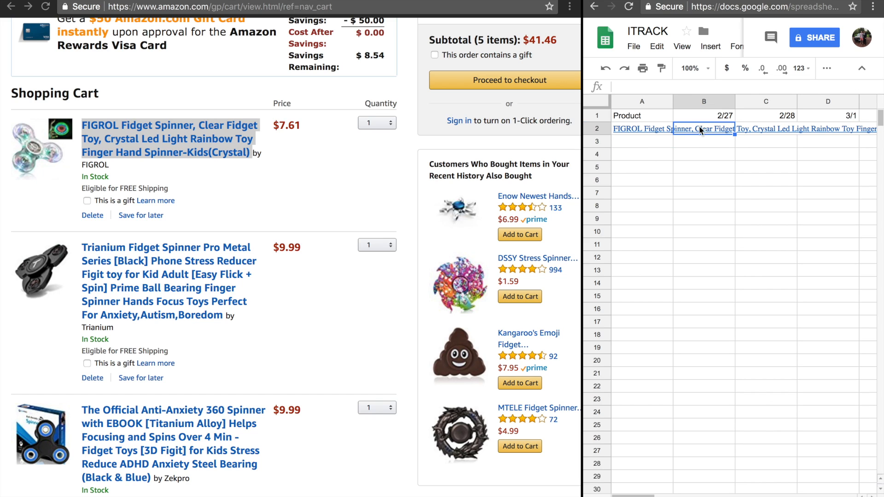
left_click(659, 132)
left_click(678, 175)
Copy the Trianium Fidget Spinner Pro title from the cart and paste it as a linked title into cell A3
left_click(666, 143)
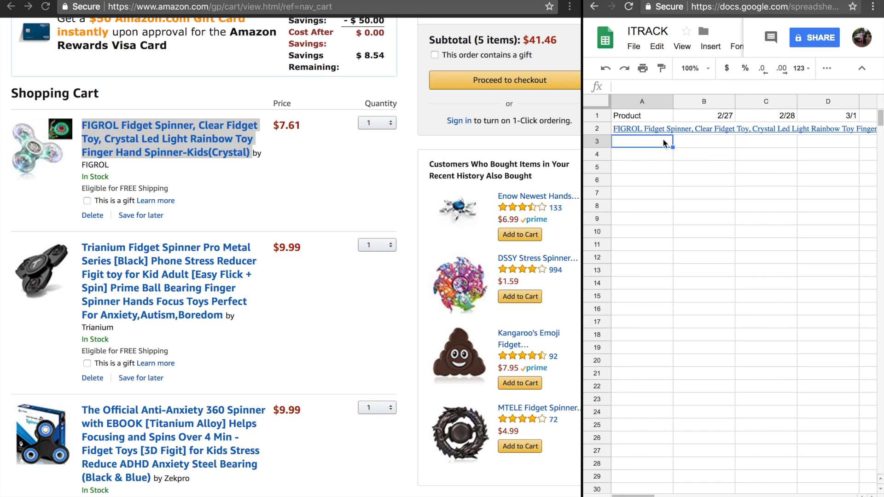
right_click(206, 274)
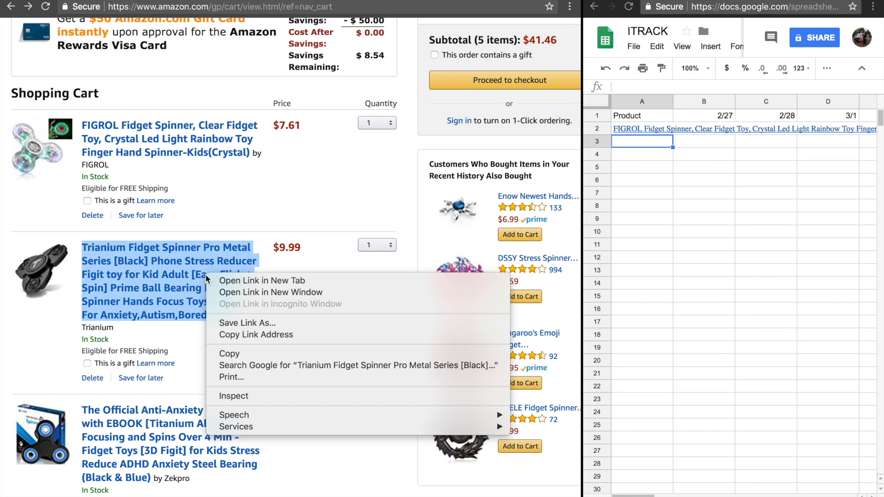
left_click(291, 354)
left_click(644, 141)
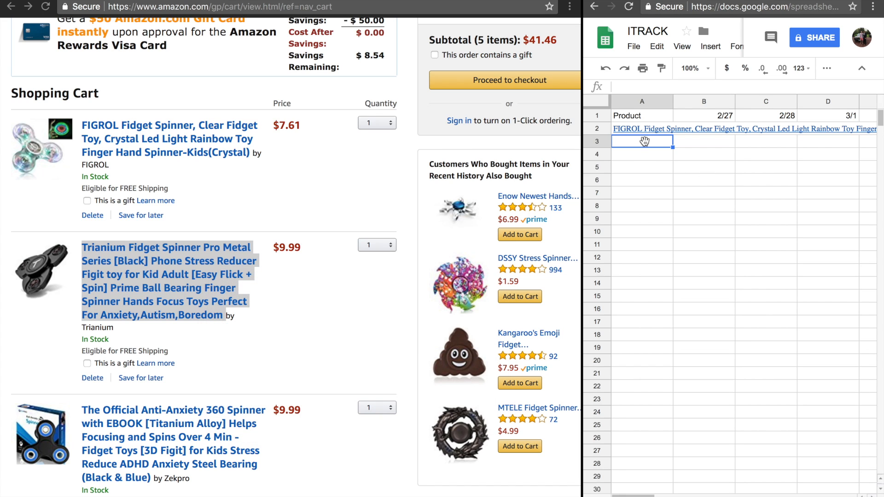
key("ctrl+v")
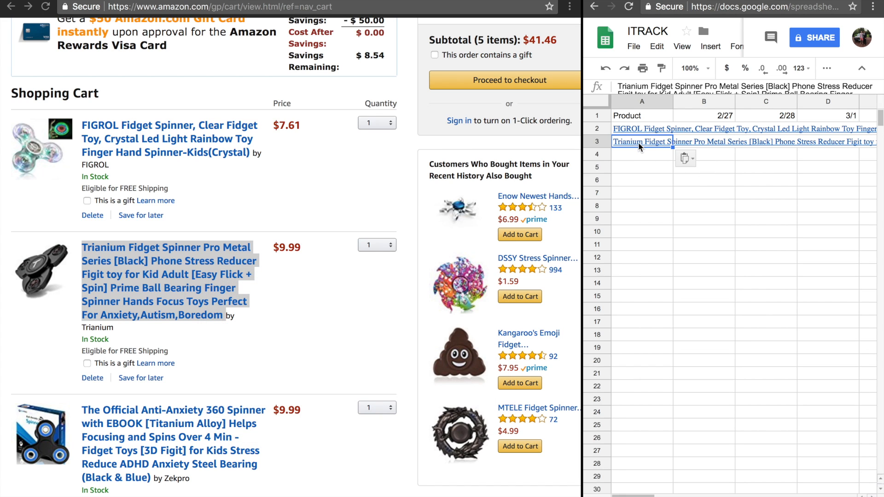
key("Return")
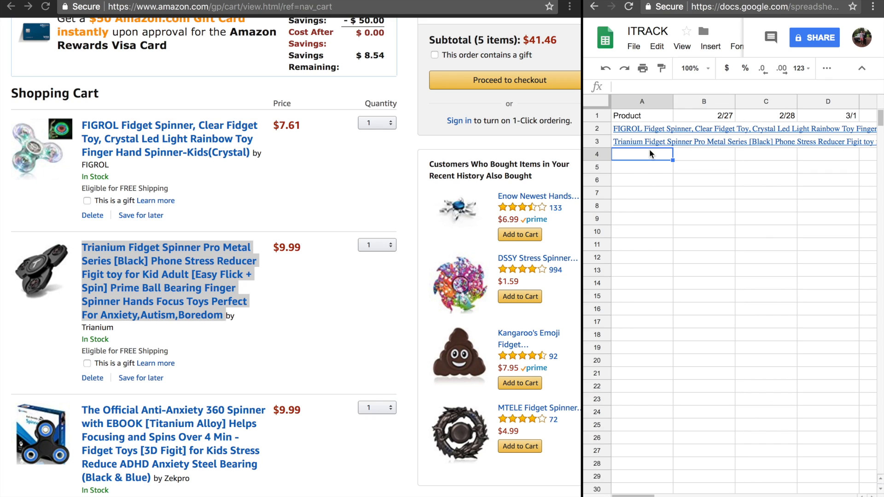
Enter the placeholders 3, 4 and 5 for the remaining products in cells A4 to A6
type("3")
key("Return")
type("4")
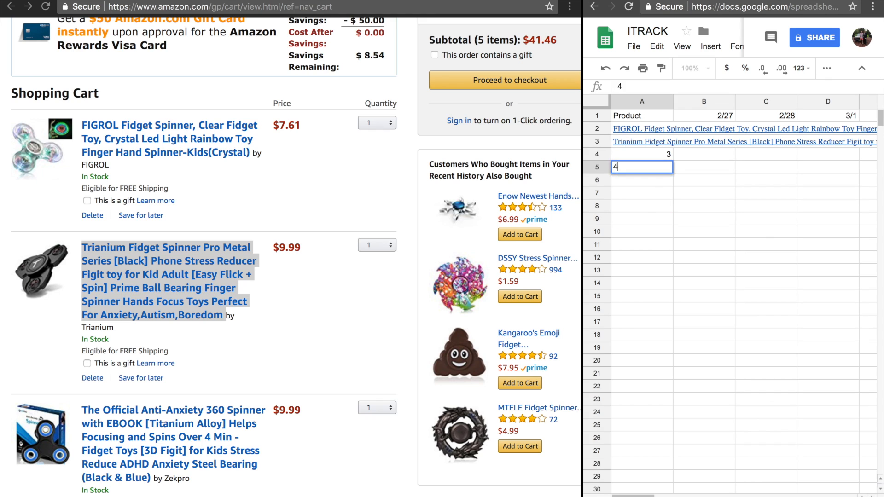
key("Return")
type("5")
left_click(701, 178)
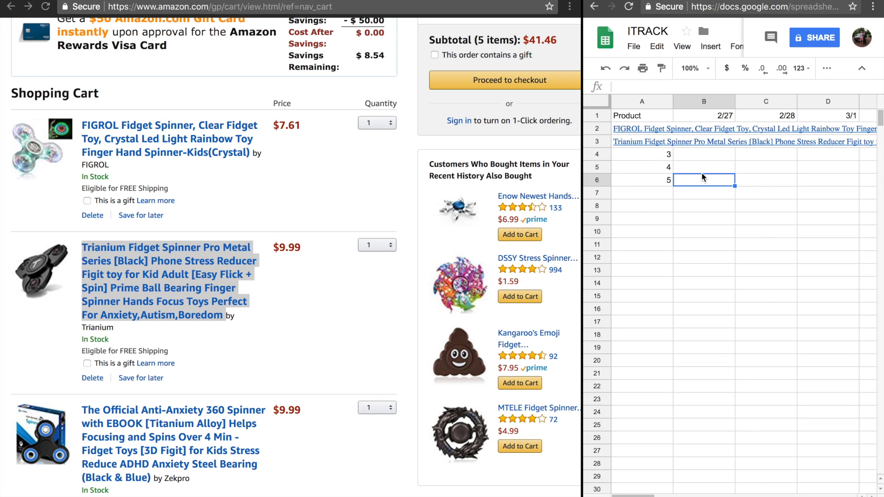
left_click(707, 125)
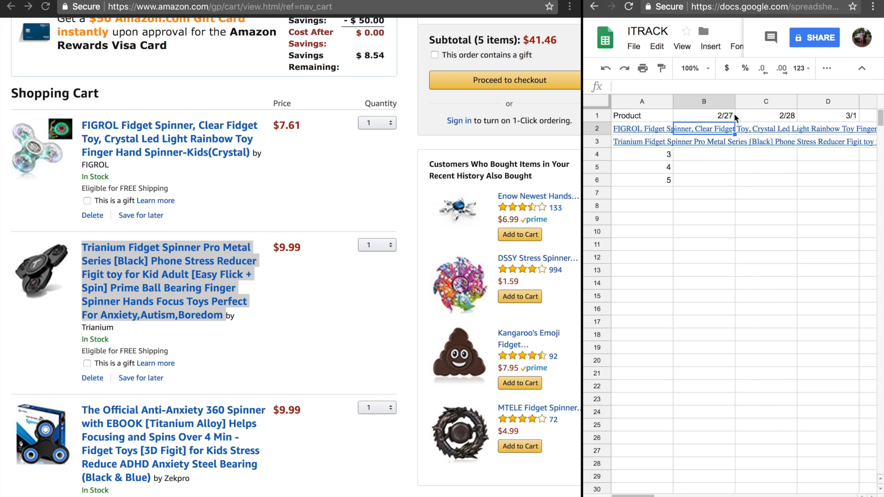
scroll(779, 185, "right", 3)
scroll(779, 185, "left", 3)
Try to update the FIGROL spinner's cart quantity to 999 and check the response about available quantity
left_click(269, 316)
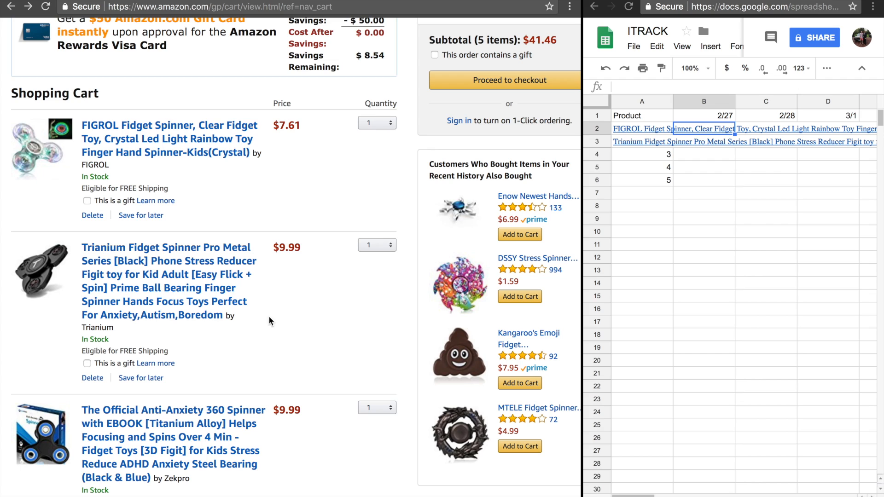
left_click(389, 123)
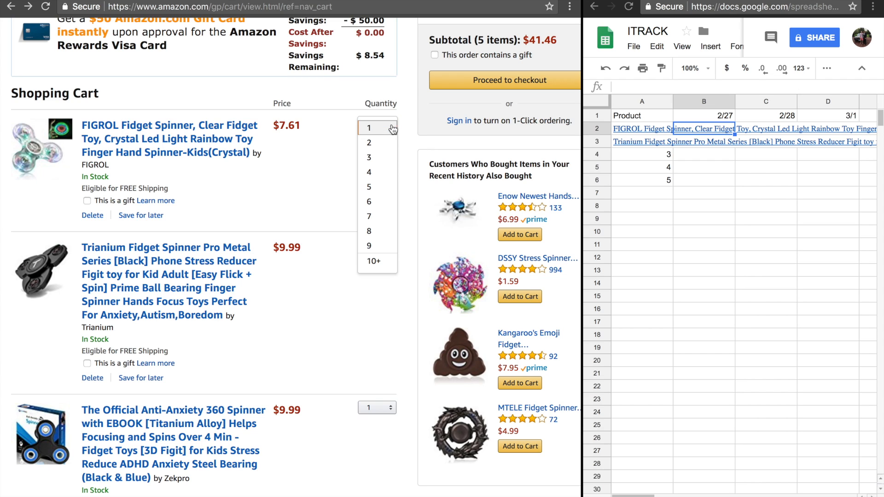
left_click(382, 261)
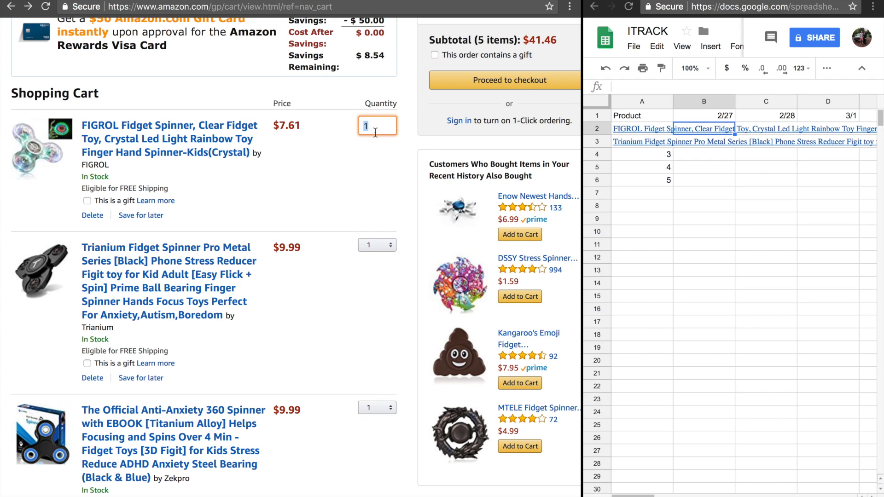
type("999")
key("Return")
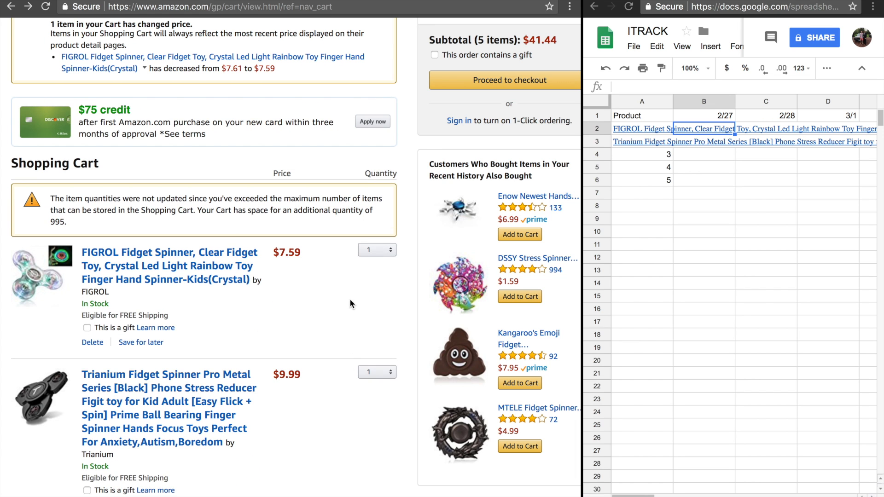
scroll(336, 303, "down", 1)
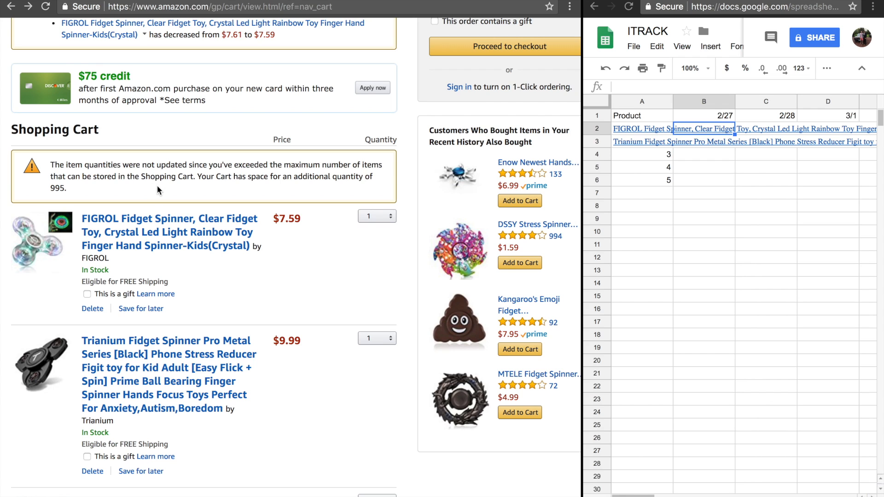
Record 999+ for the FIGROL spinner under 2/27 in cell B2
left_click(706, 129)
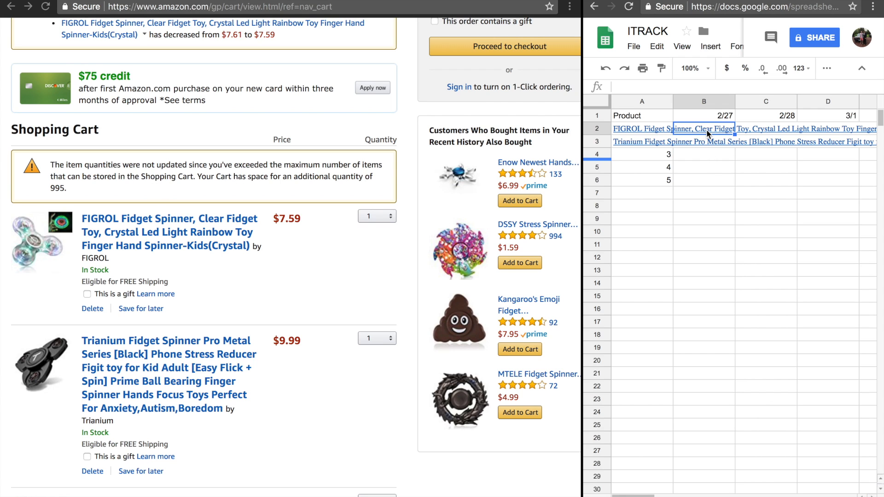
type("999")
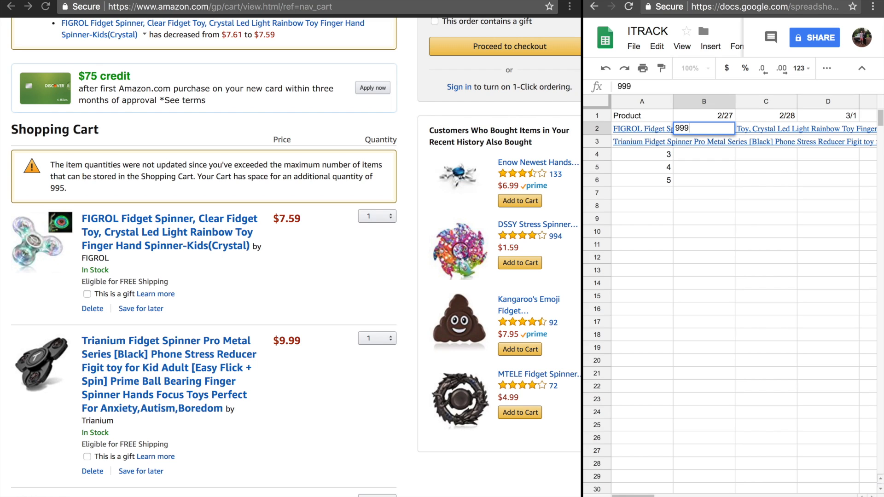
type("+")
key("Return")
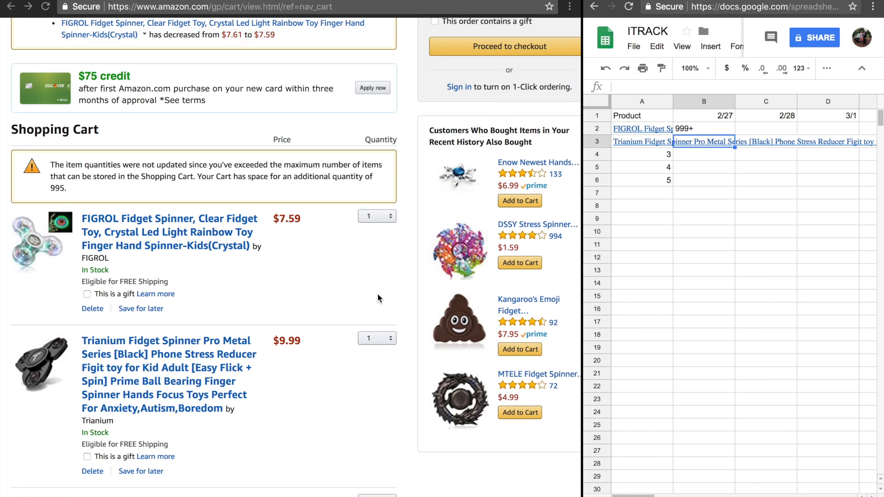
Request a quantity of 999 for the Trianium spinner in the cart
scroll(377, 293, "down", 2)
left_click(385, 252)
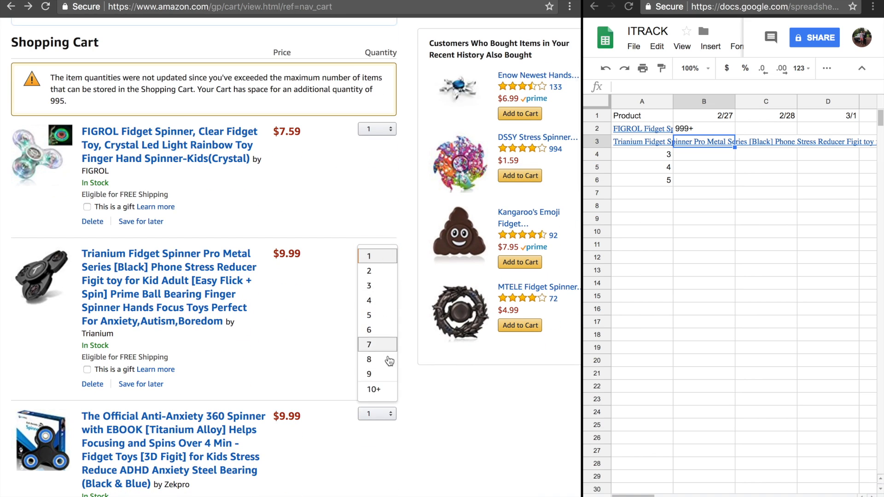
left_click(385, 388)
type("999")
key("Return")
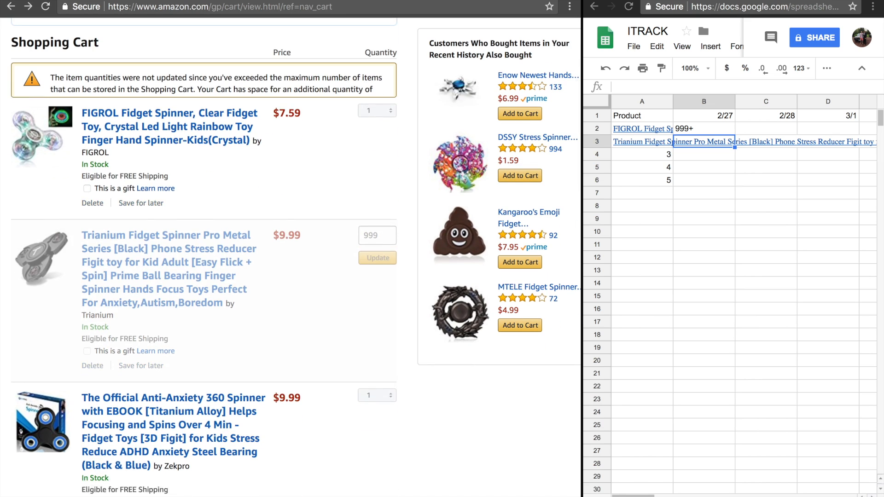
Check the seller's response to the Trianium spinner's quantity request and remove that spinner from the cart
scroll(327, 302, "down", 2)
scroll(336, 253, "up", 3)
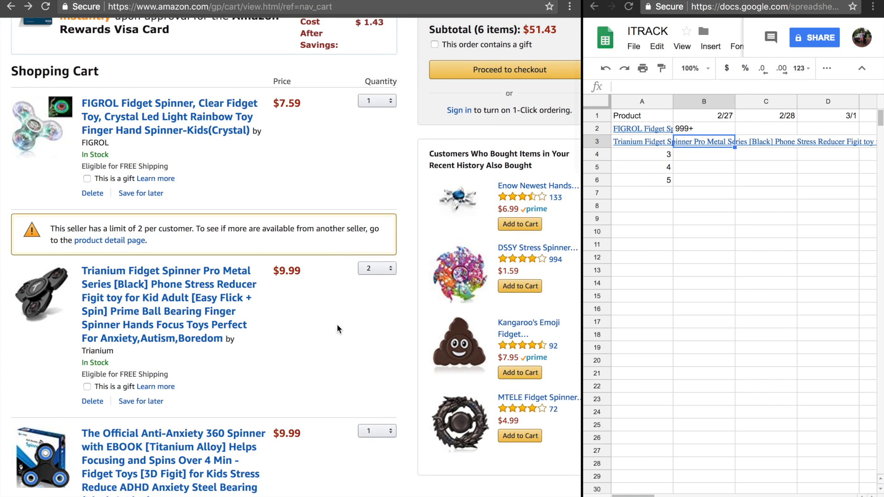
scroll(334, 322, "down", 2)
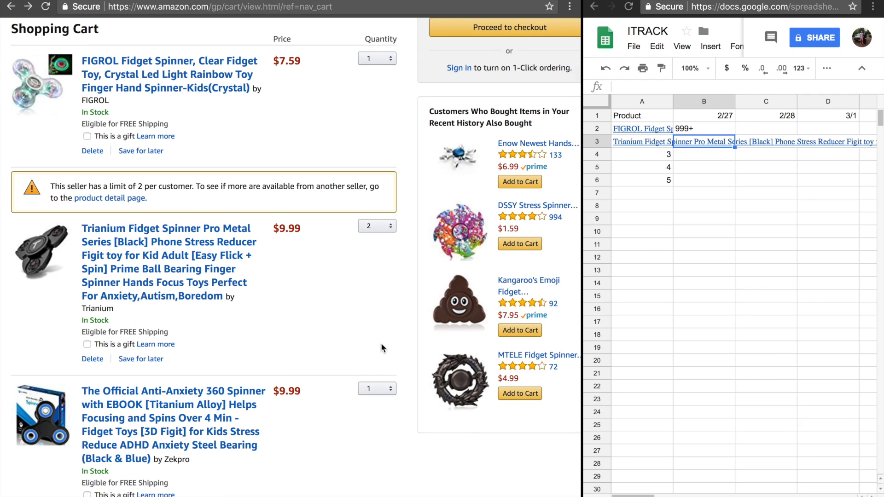
left_click(98, 362)
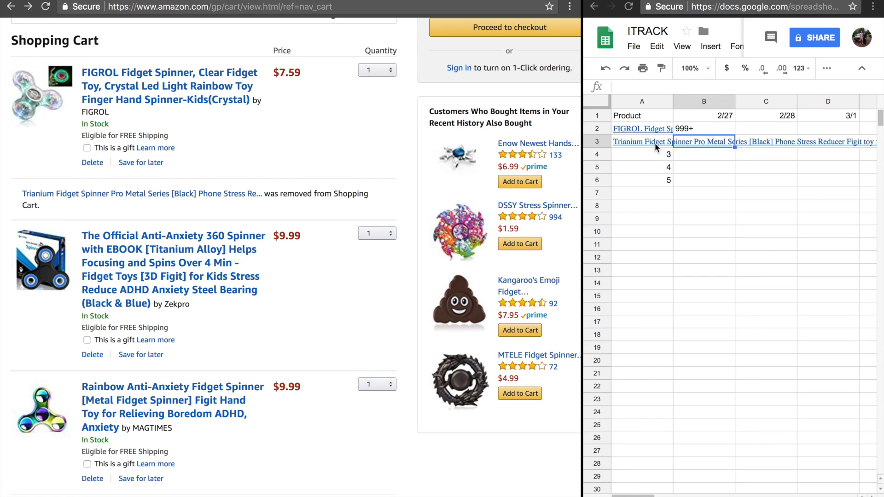
Clear the Trianium spinner's product title from cell A3 of the stock sheet
left_click(655, 141)
triple_click(641, 140)
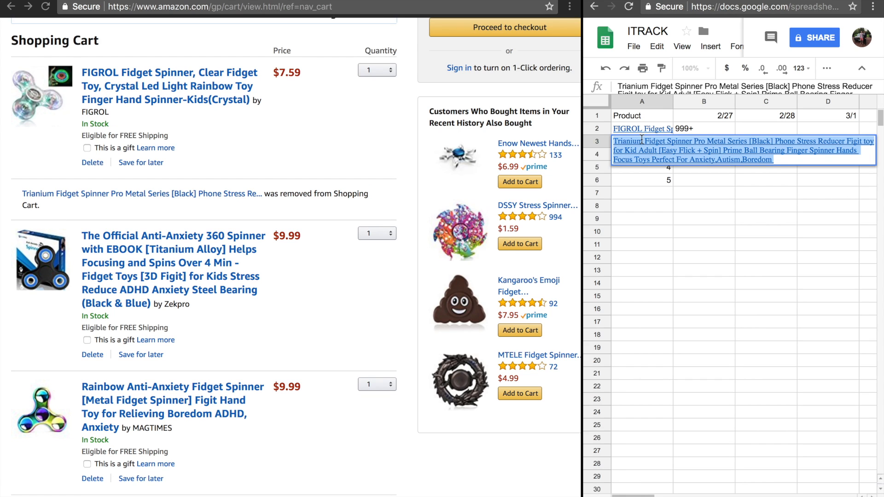
key("BackSpace")
left_click(657, 193)
left_click(696, 146)
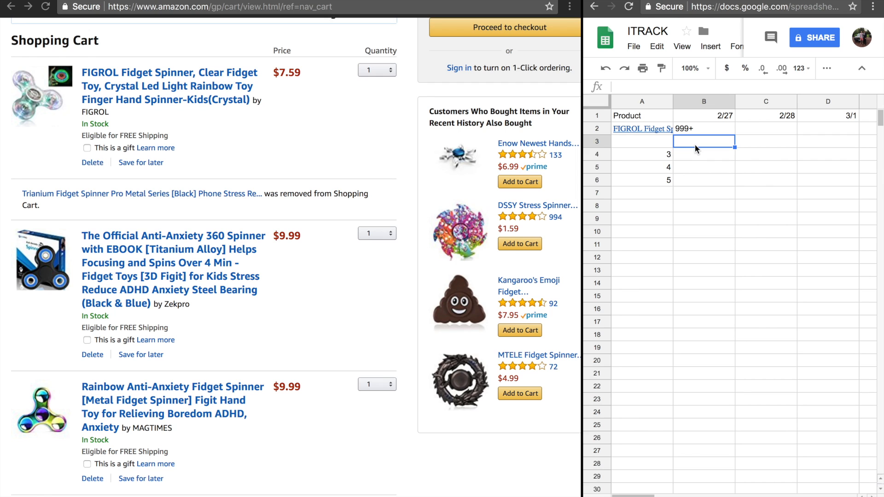
Try to update the cart quantity of The Official Anti-Anxiety 360 Spinner to 999
scroll(307, 275, "up", 2)
scroll(308, 272, "down", 1)
left_click(388, 261)
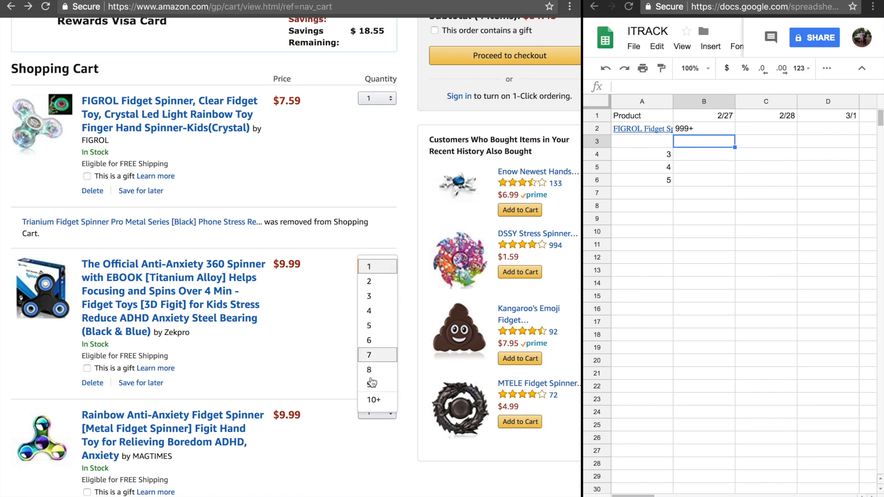
left_click(373, 399)
type("999")
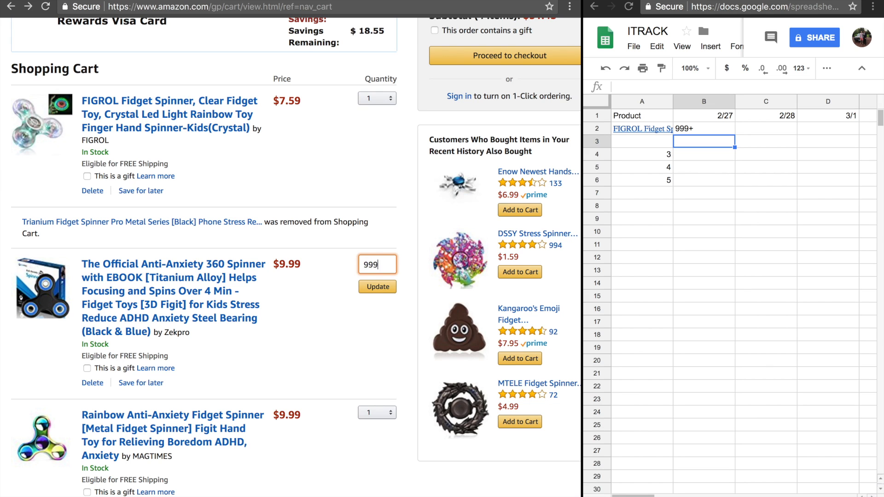
key("Return")
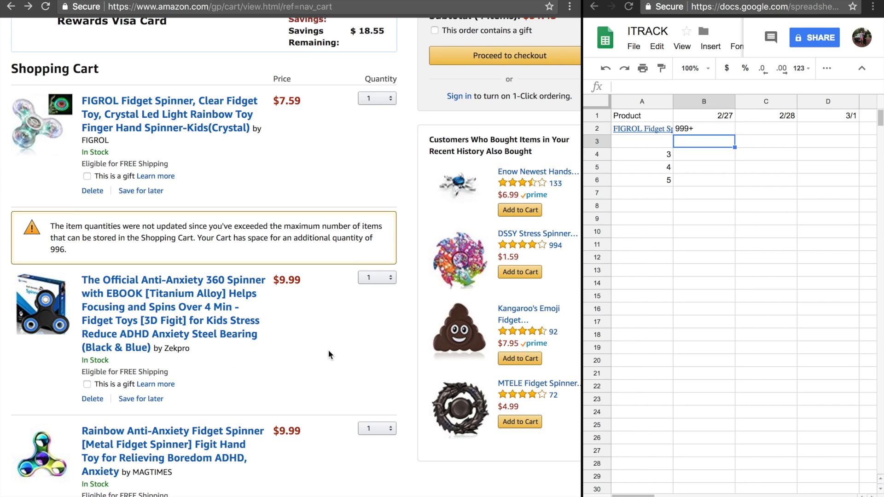
Record 999+ for product 3 under 2/27 in cell B4
left_click(714, 156)
left_click(713, 157)
left_click(711, 177)
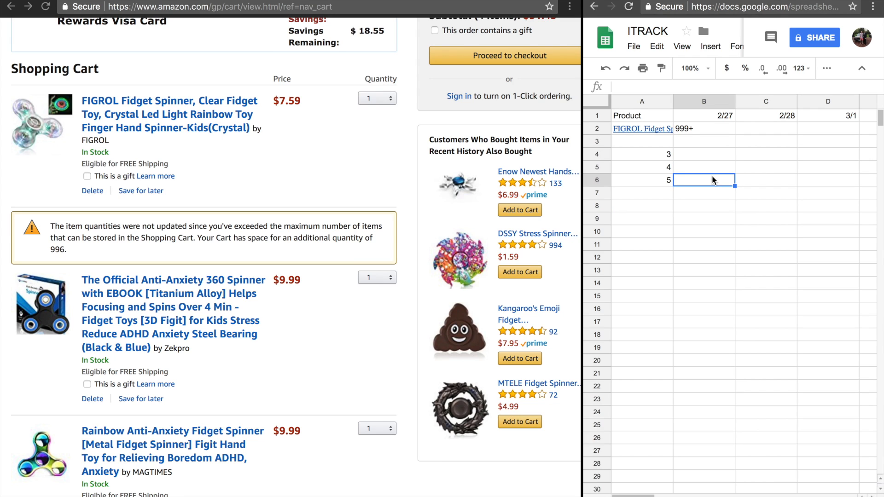
left_click(711, 157)
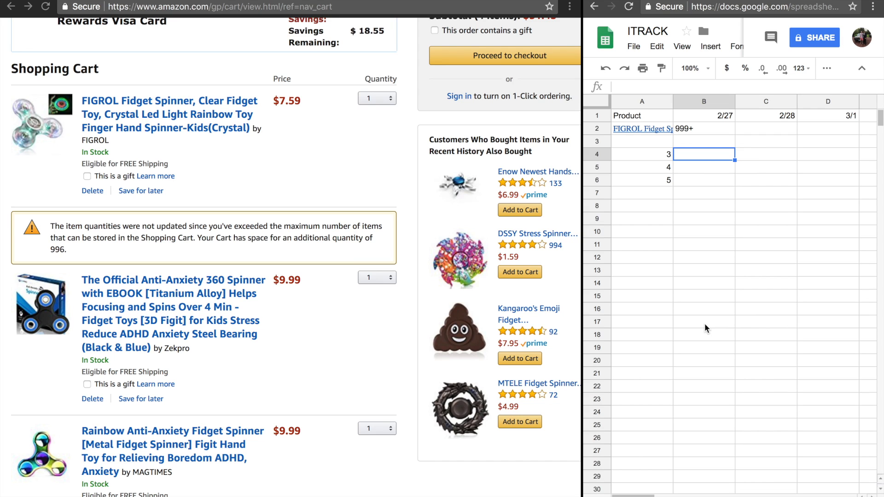
type("999+")
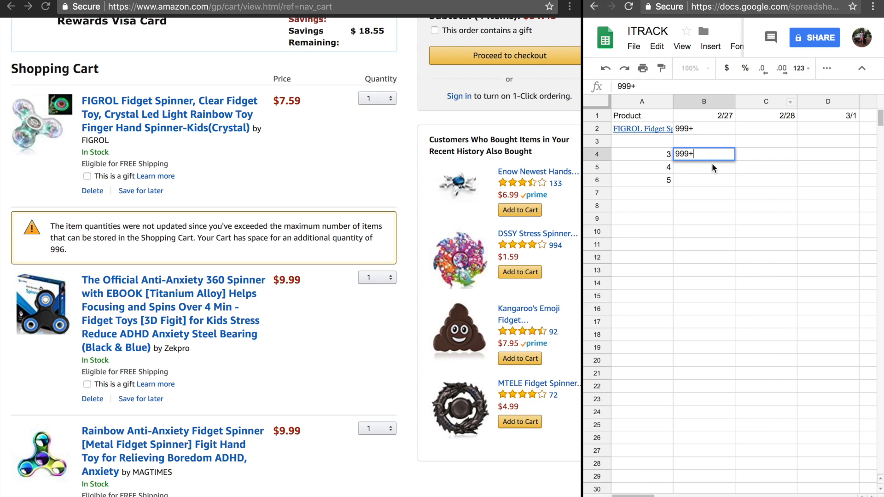
key("Return")
Request a quantity of 999 for the Rainbow Anti-Anxiety spinner and remove that spinner from the cart
scroll(344, 336, "down", 4)
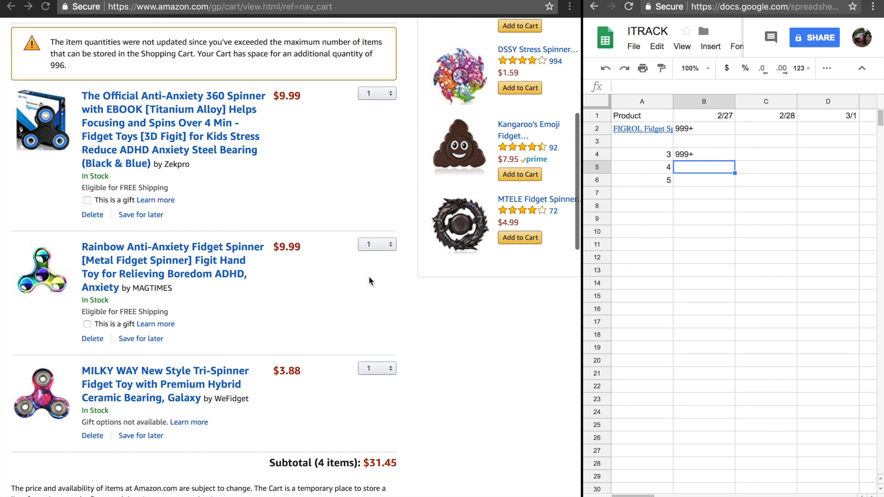
left_click(391, 245)
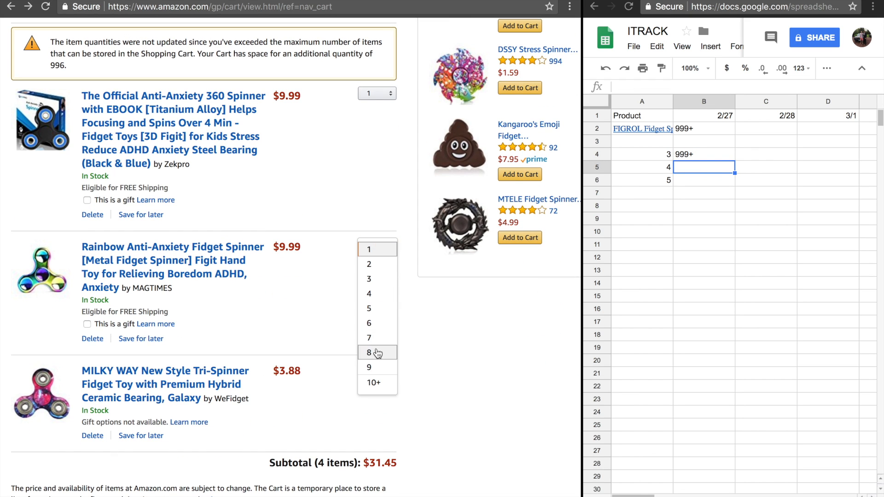
left_click(375, 383)
type("999")
key("Return")
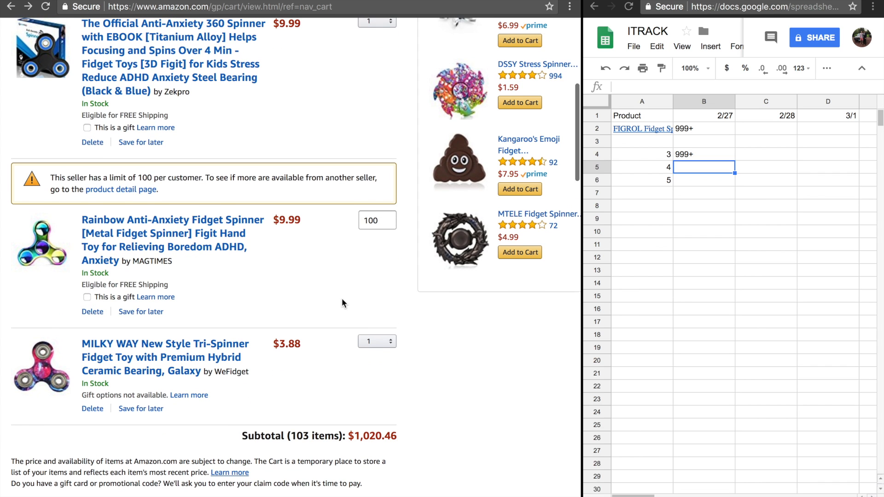
left_click(95, 316)
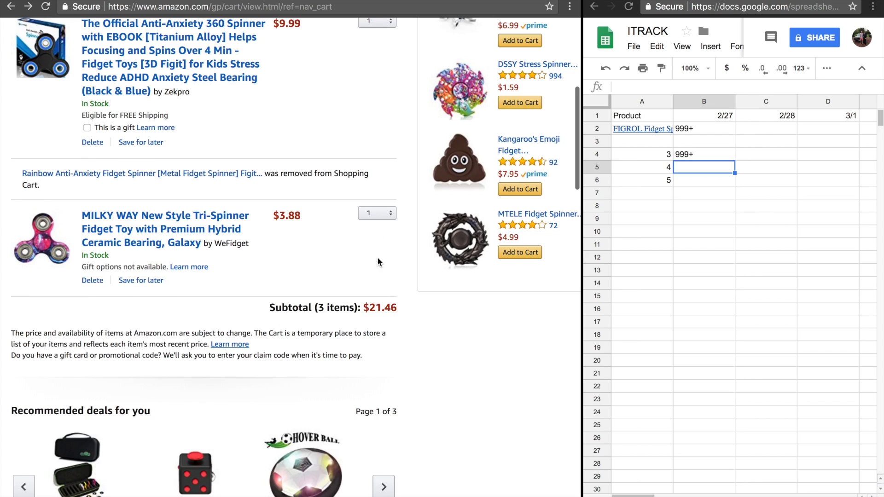
Request a quantity of 999 for the MILKY WAY Tri-Spinner in the cart and check the available quantity
left_click(379, 250)
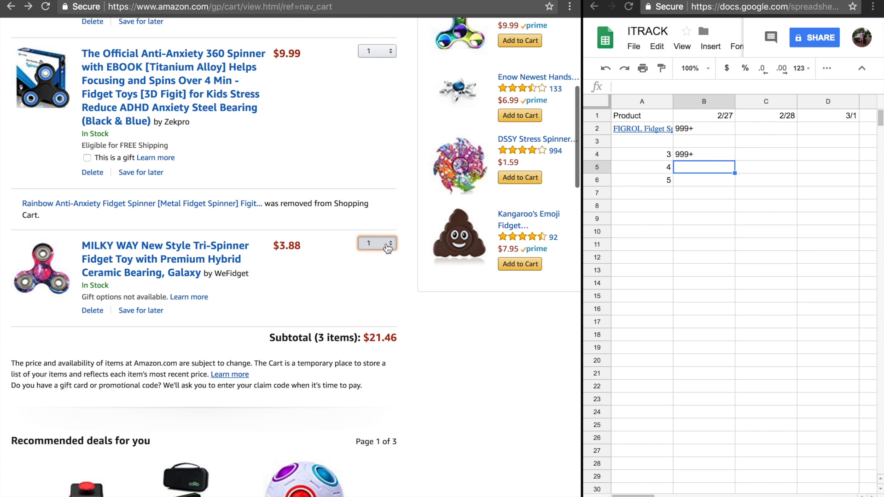
left_click(382, 380)
type("999")
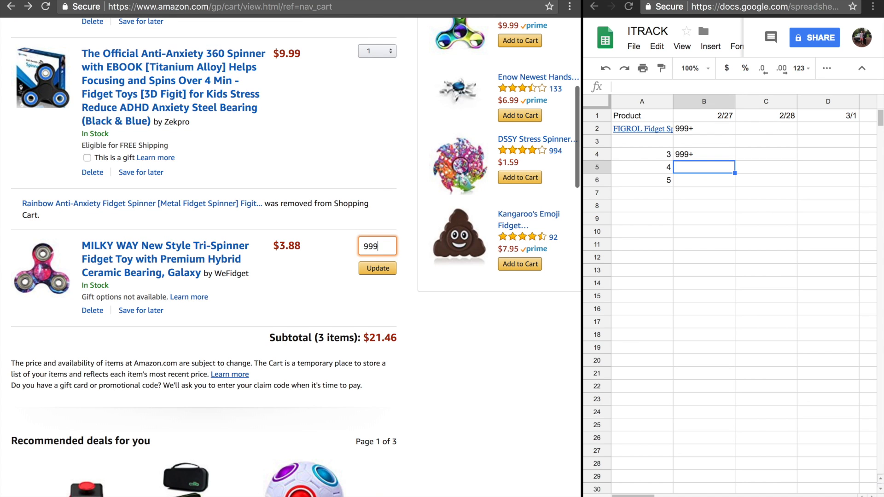
key("Return")
scroll(309, 301, "down", 1)
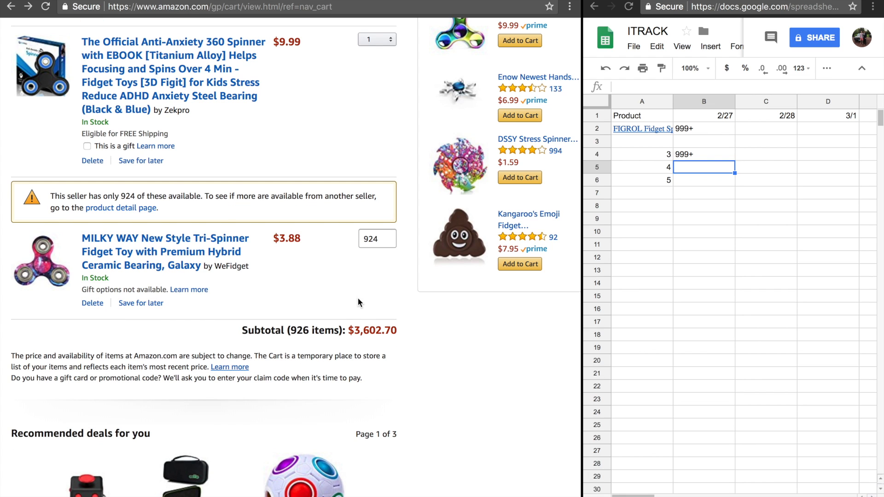
Record 924 for product 5 under 2/27 in cell B6
left_click(703, 187)
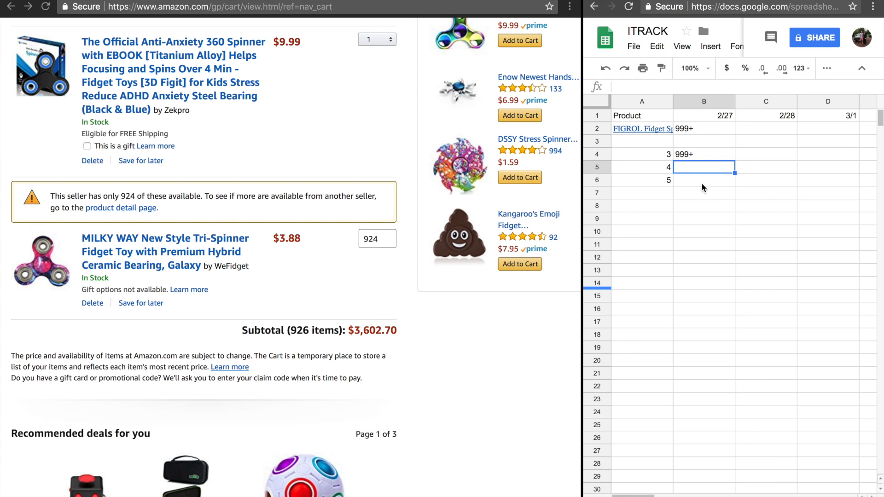
double_click(702, 184)
type("9")
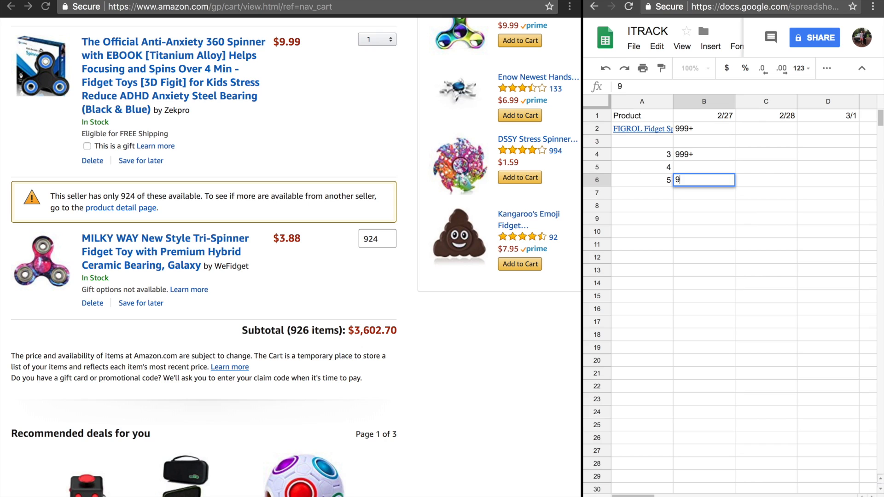
type("24")
key("Return")
left_click(668, 192)
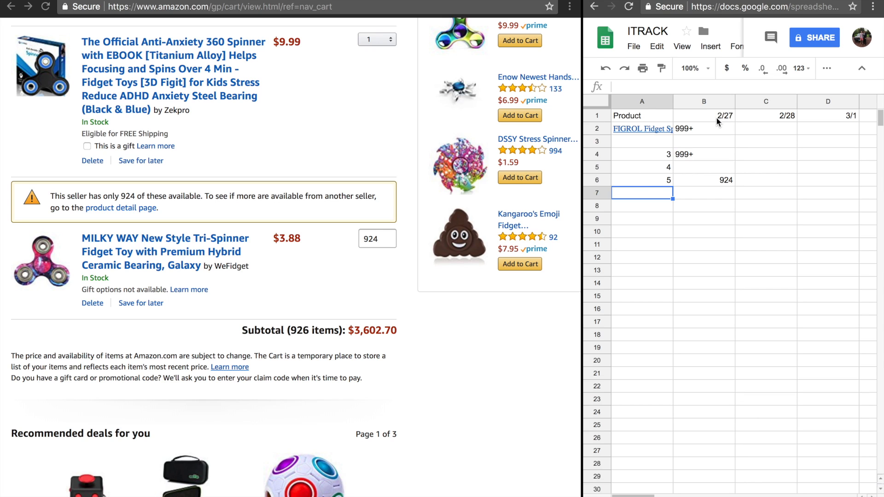
Fill the remaining 2/27 stock figures with 50 in cell B3 and 176 in cell B5
left_click(703, 179)
left_click(661, 178)
left_click(705, 178)
left_click(710, 144)
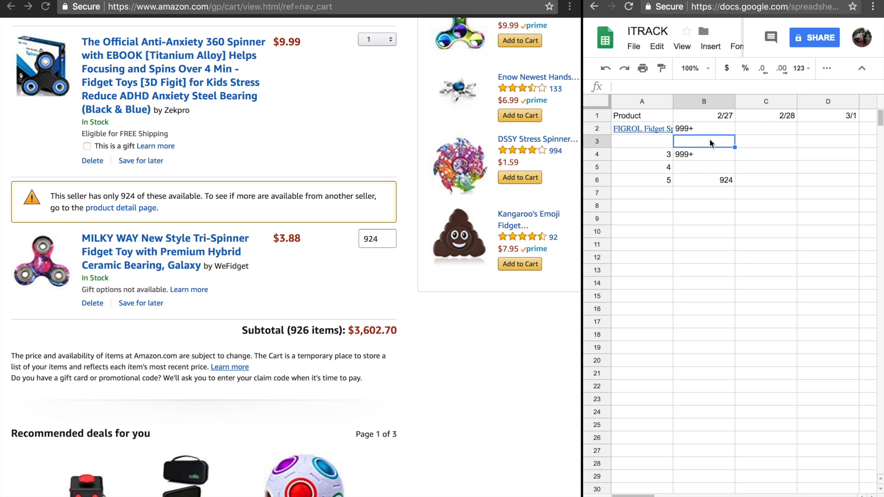
type("50")
left_click(711, 167)
type("176")
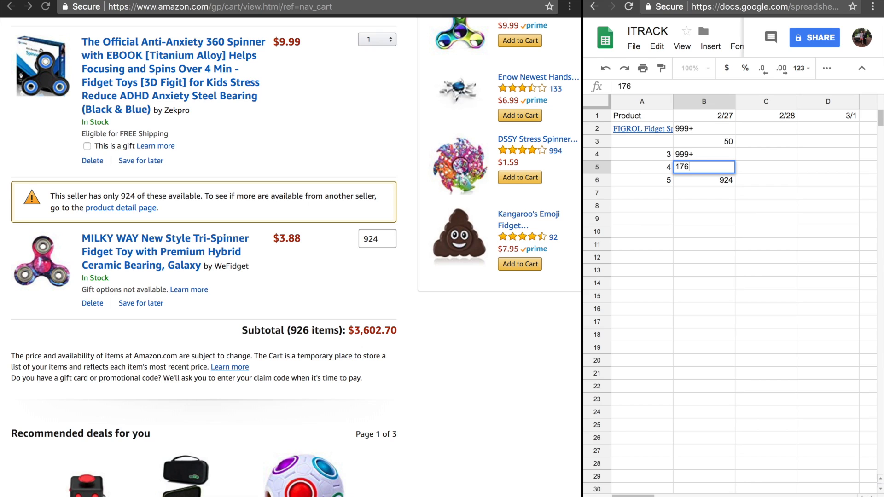
Enter the placeholder 2 as the product name in cell A3
left_click(662, 139)
type("2")
left_click(709, 201)
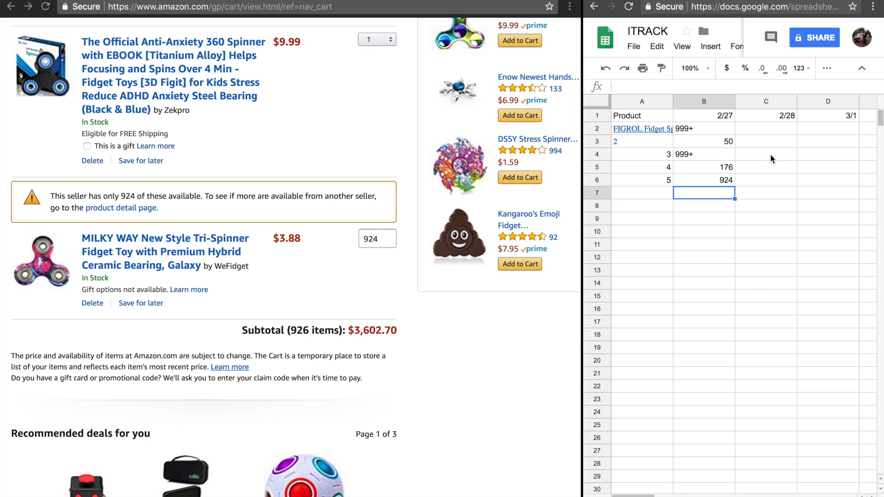
Record a stock of 30 for product 2 under 2/28 in cell C3
left_click(719, 142)
left_click(768, 139)
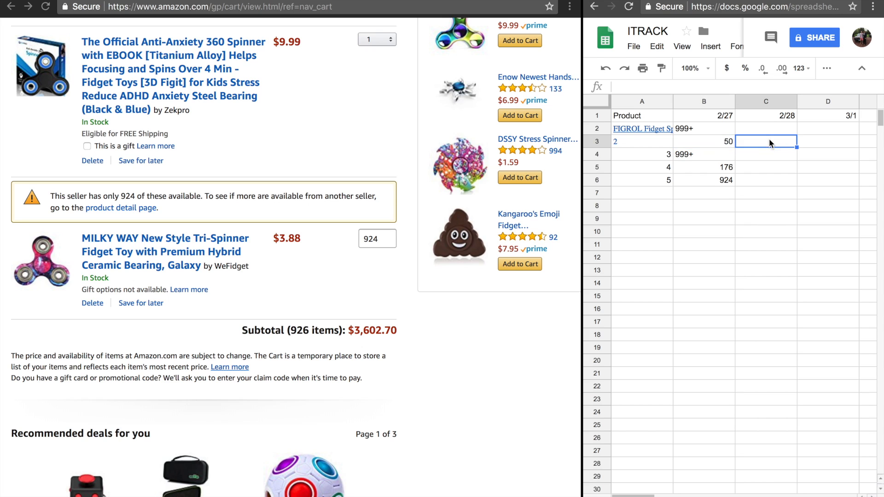
left_click(713, 146)
left_click(761, 142)
left_click(722, 143)
left_click(761, 140)
left_click(707, 144)
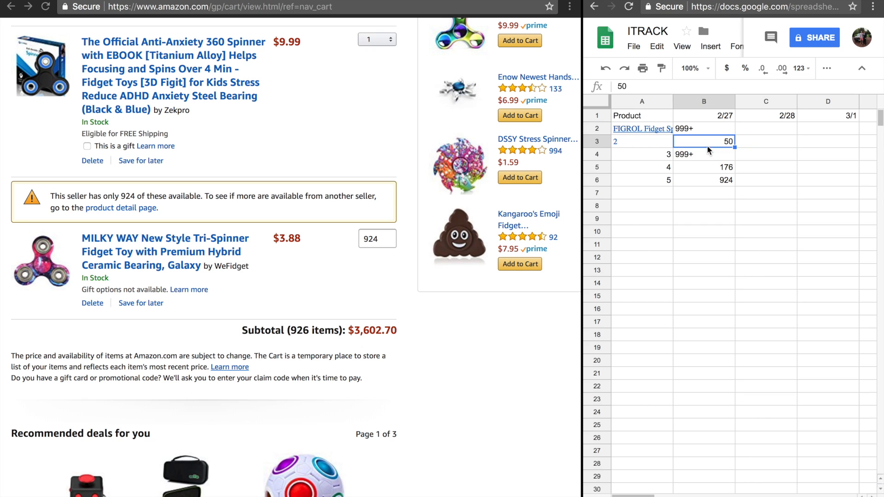
left_click(761, 144)
type("30")
key("Return")
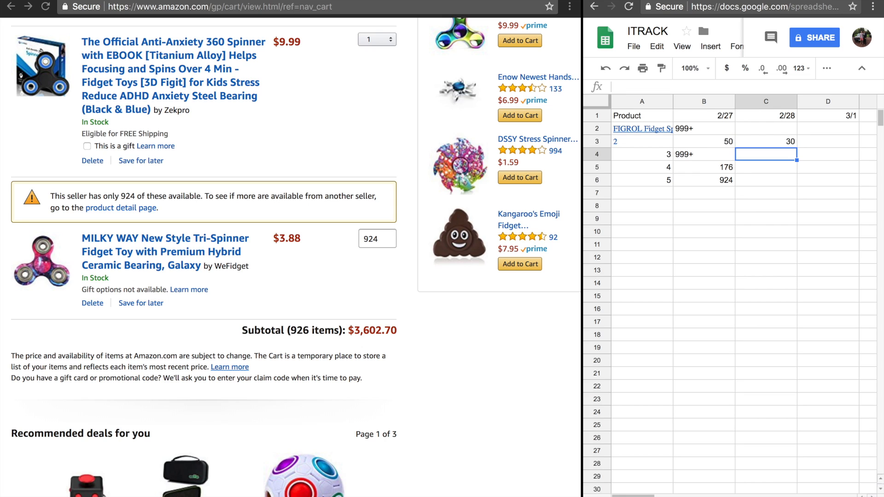
Record 800, 100 and 800 for products 3, 4 and 5 under 2/28 in cells C4 to C6
type("800")
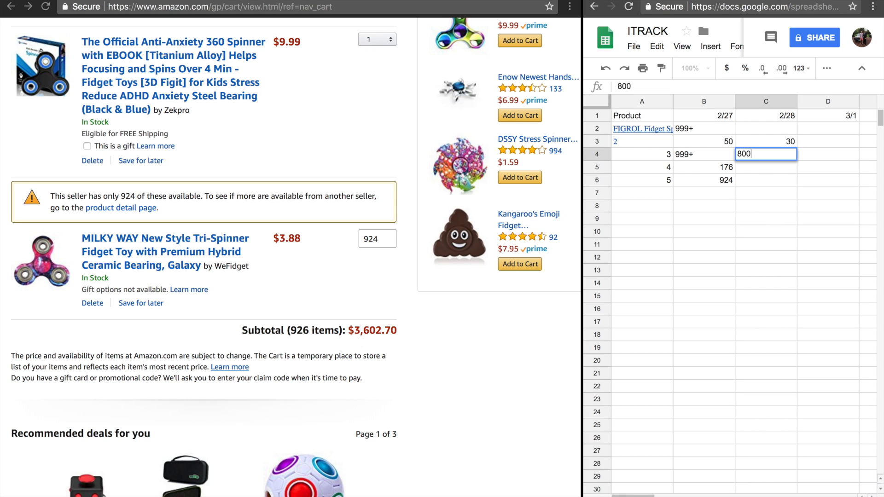
key("Return")
type("100")
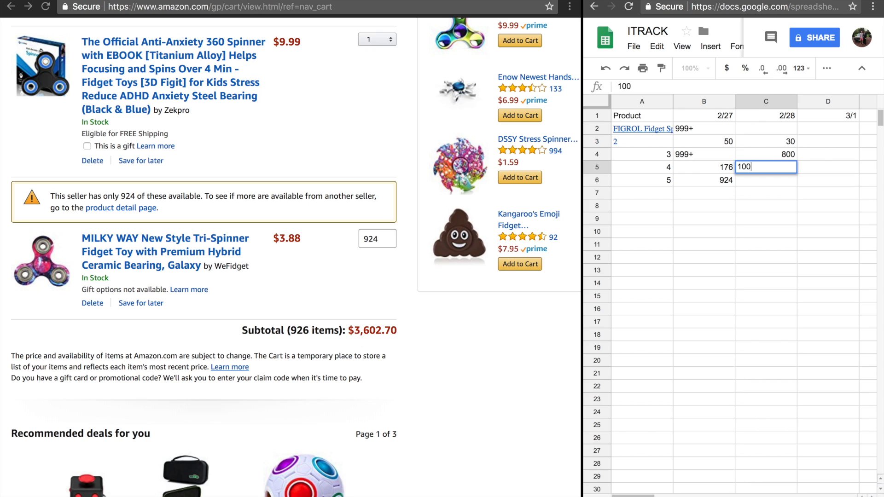
key("Return")
type("800")
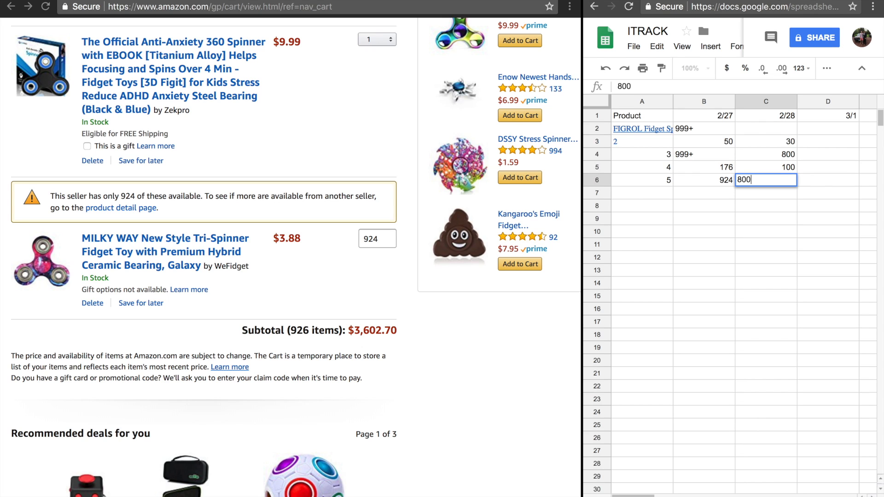
key("Return")
left_click(773, 270)
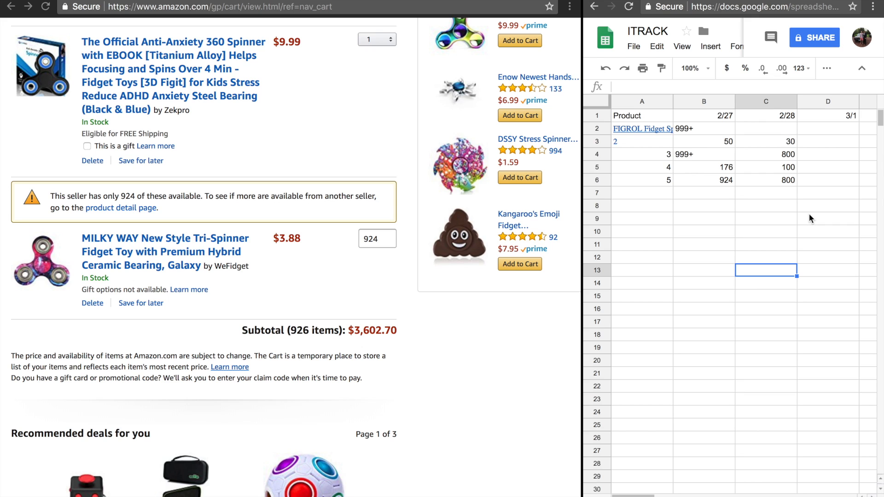
Record a restocked quantity of 900 for product 2 under 3/1 in cell D3
scroll(785, 214, "right", 1)
scroll(785, 214, "left", 1)
left_click(820, 146)
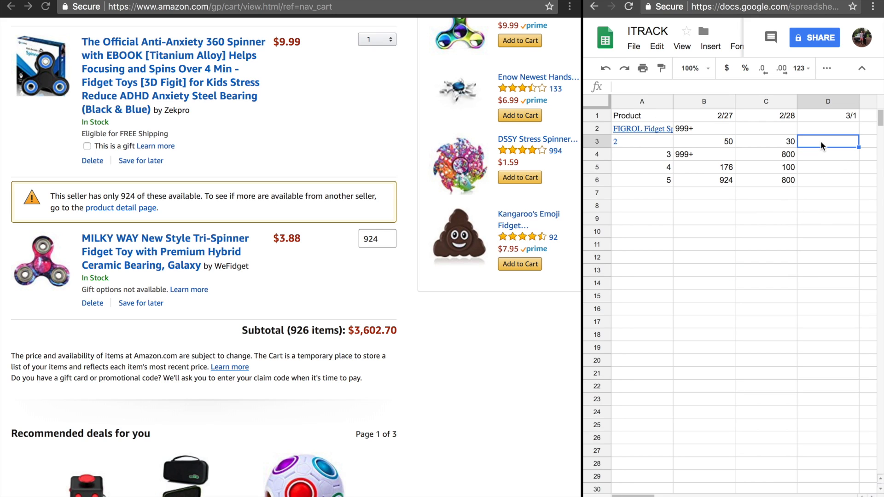
scroll(822, 230, "right", 1)
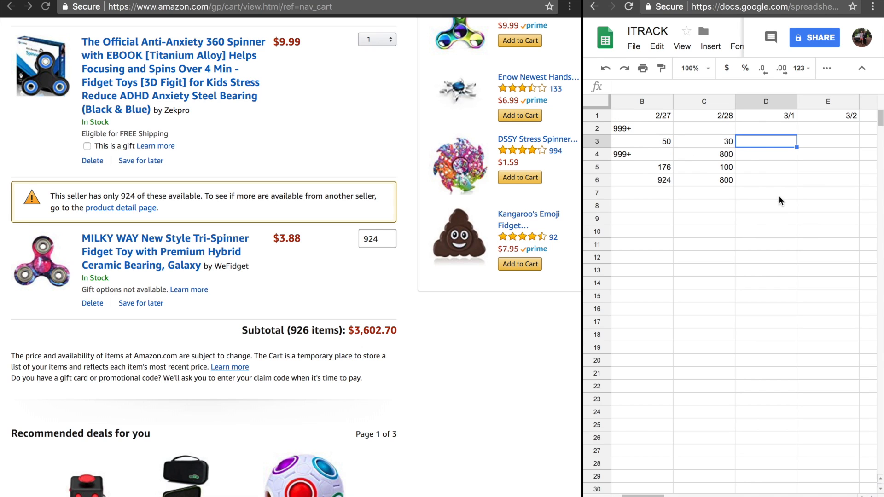
left_click(734, 142)
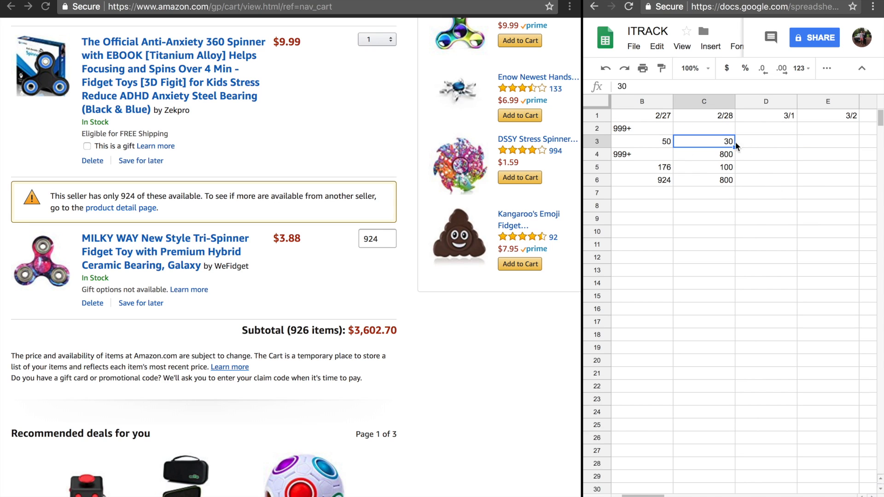
left_click(780, 145)
type("900")
left_click(771, 156)
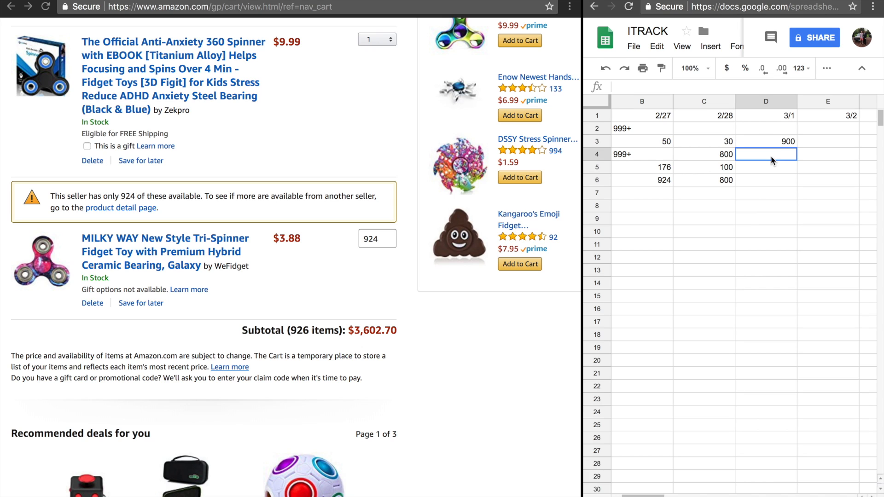
Compare product 2's stock figures for 2/28 and 3/1 in cells C3 and D3
left_click(727, 144)
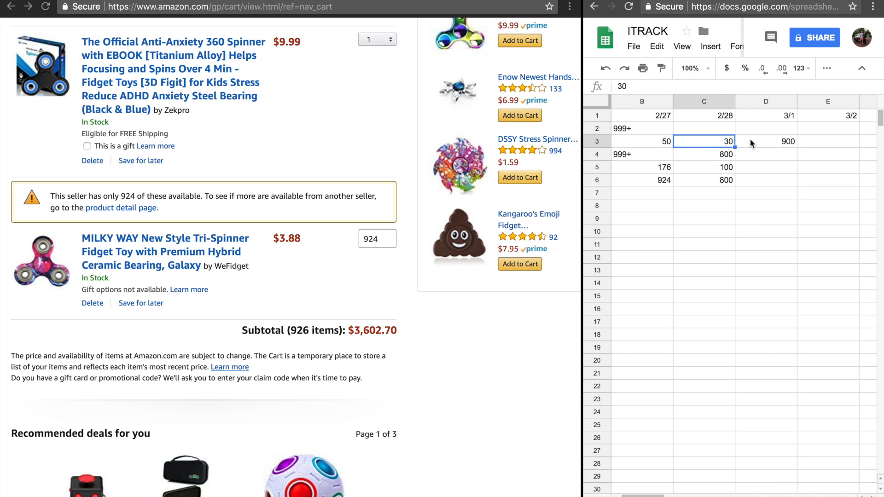
left_click(761, 138)
left_click(717, 143)
left_click(755, 140)
left_click(758, 153)
left_click(765, 142)
left_click(714, 142)
left_click(767, 140)
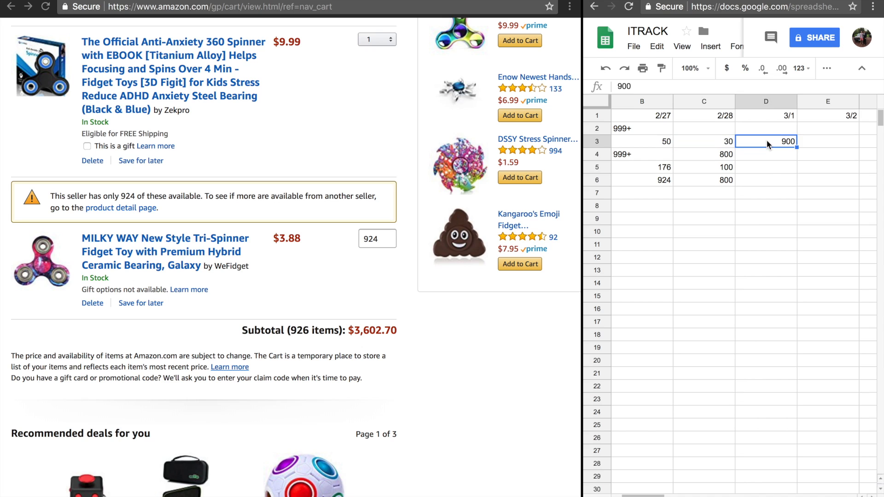
Record a stock of 850 for product 3 under 3/1 in cell D4
left_click(777, 154)
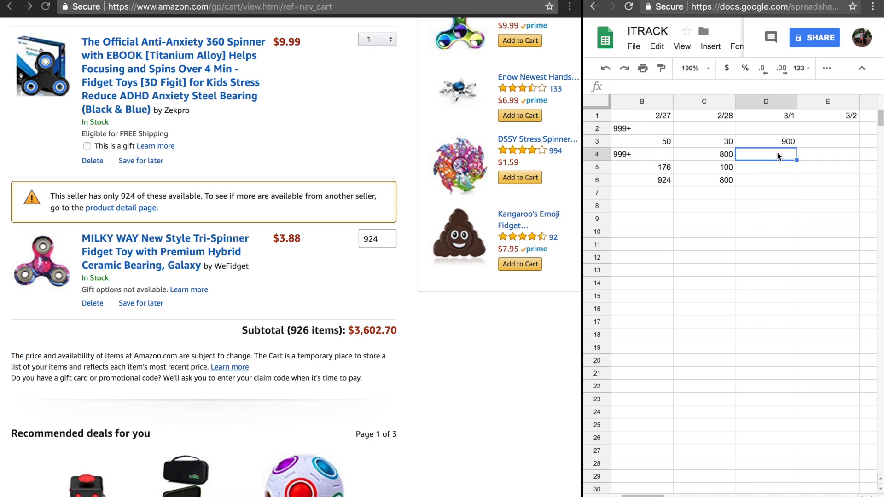
type("850")
key("Return")
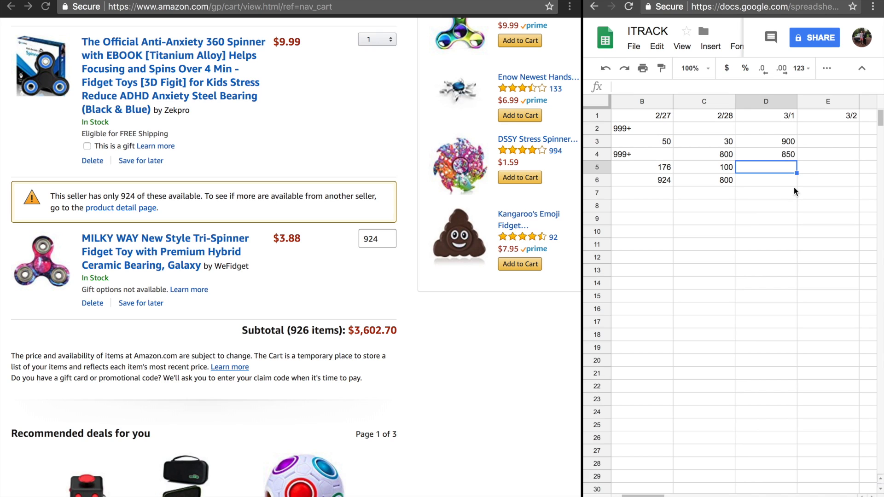
left_click(778, 179)
left_click(773, 171)
left_click(772, 179)
left_click(772, 169)
key("Down")
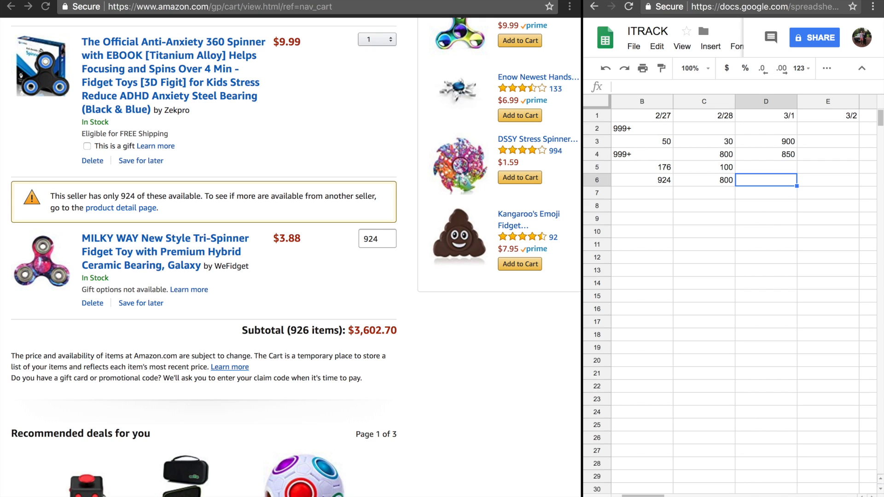